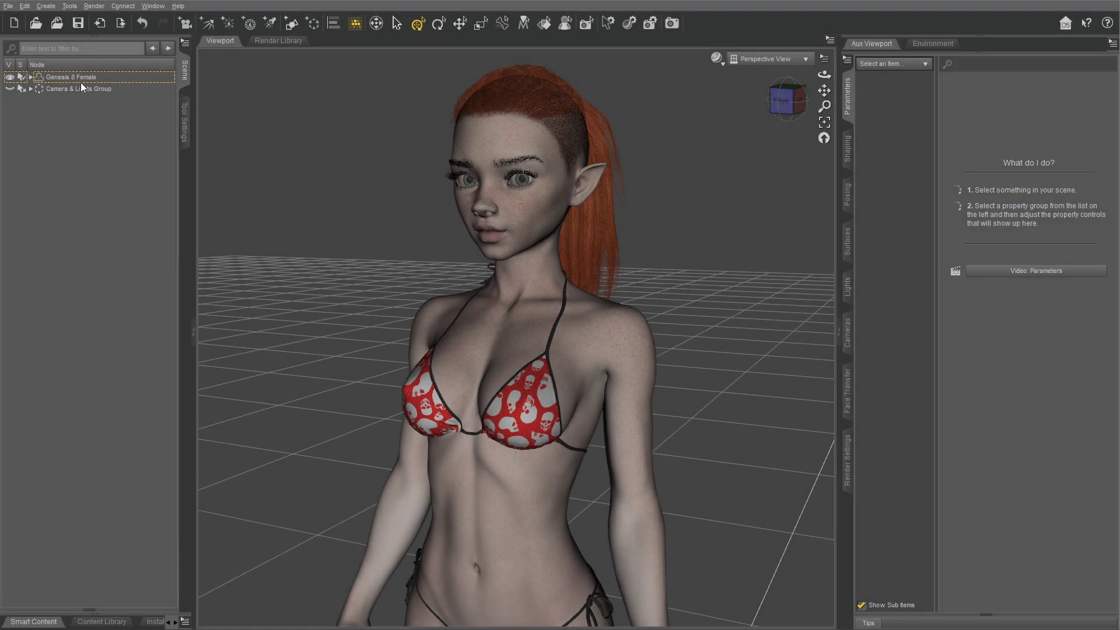
# Step: Select the Genesis 8 Female figure in the scene and display its surface settings
pyautogui.click(83, 78)
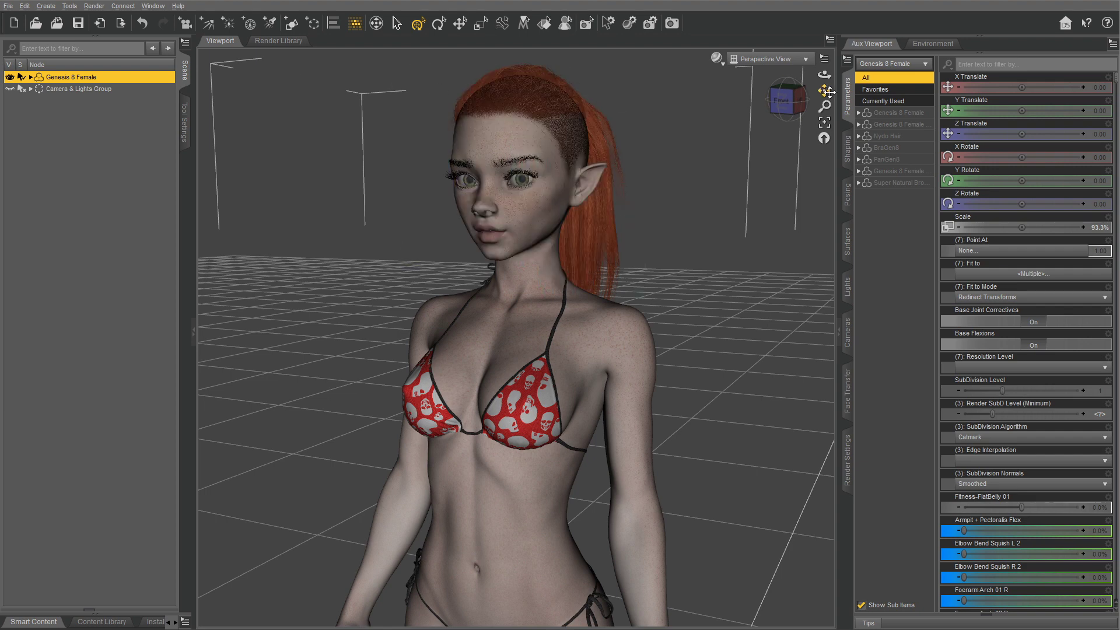
pyautogui.click(848, 251)
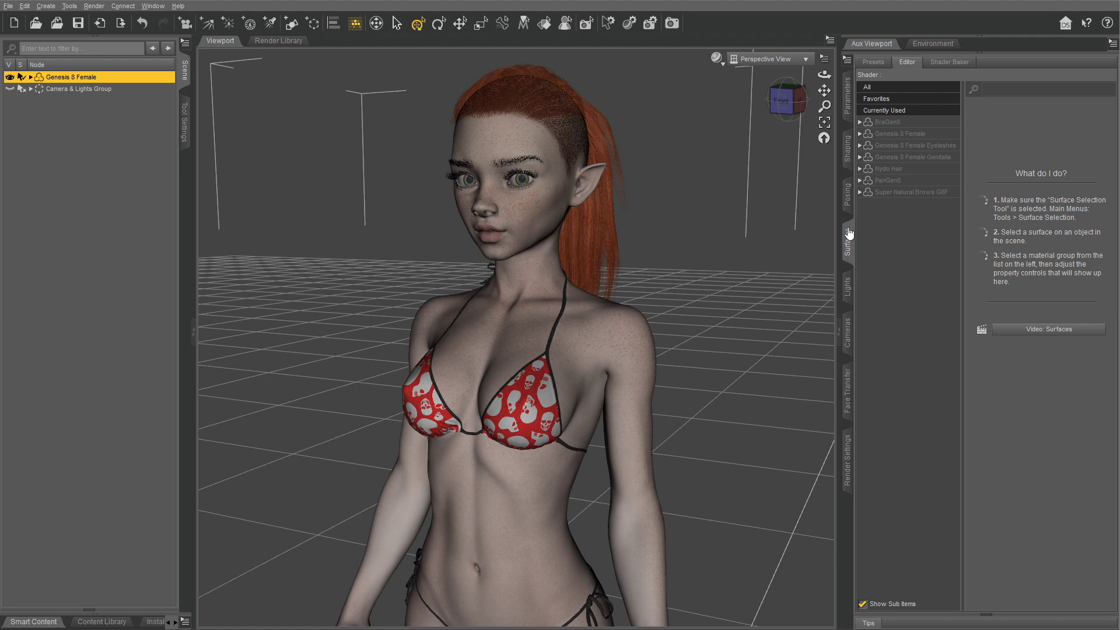
pyautogui.click(155, 7)
pyautogui.moveTo(159, 16)
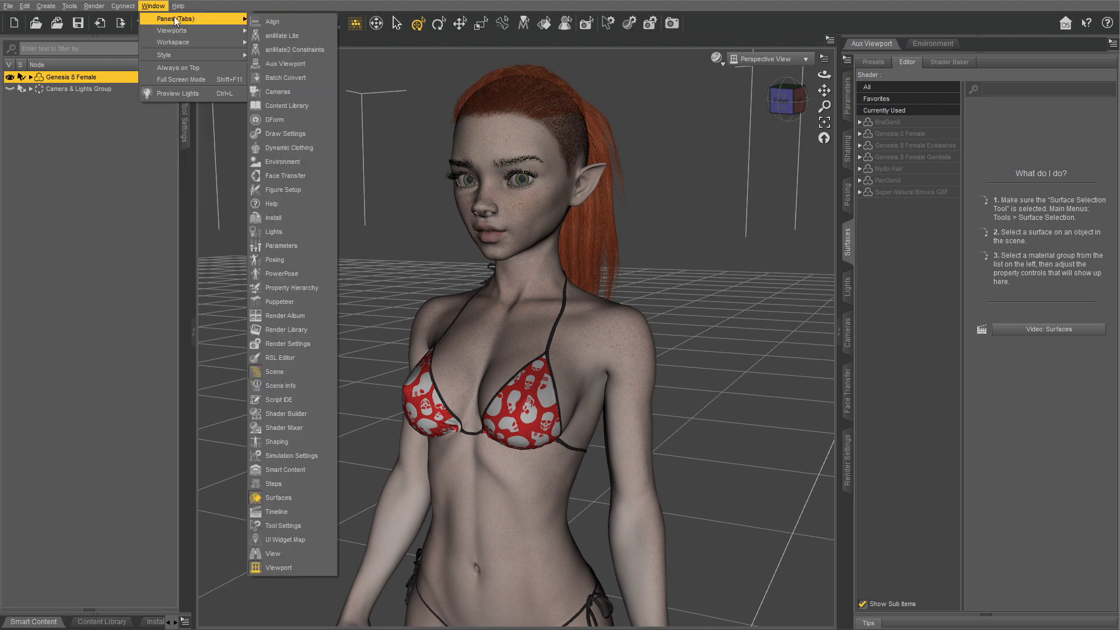
pyautogui.click(294, 499)
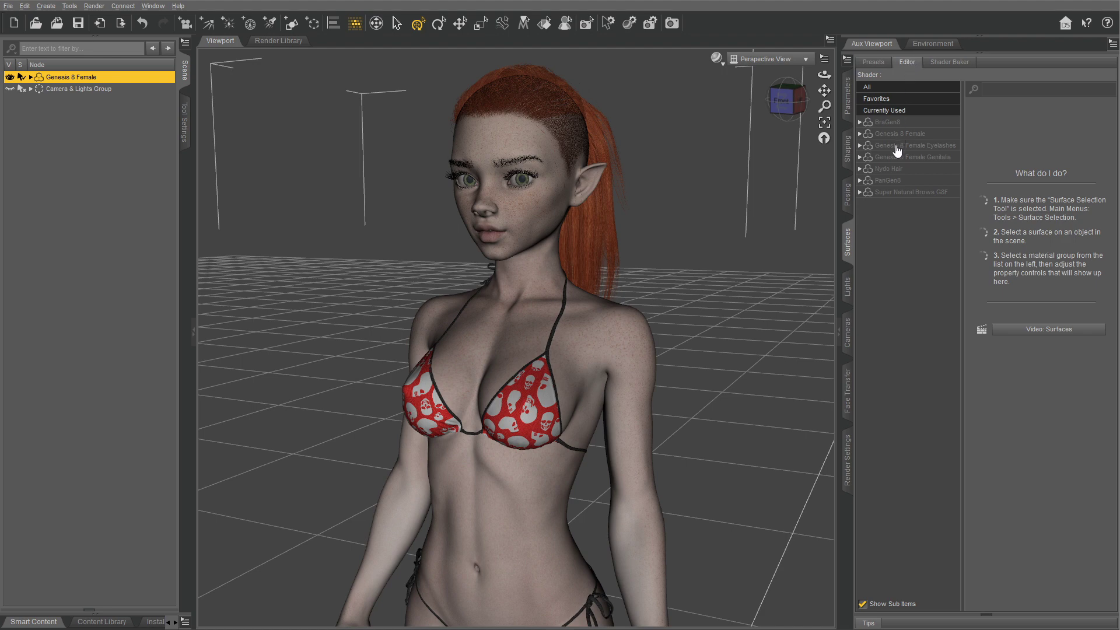
# Step: Select the figure's Skin surface group together with the Lips and Genesis 8 Female Genitalia surfaces
pyautogui.click(860, 134)
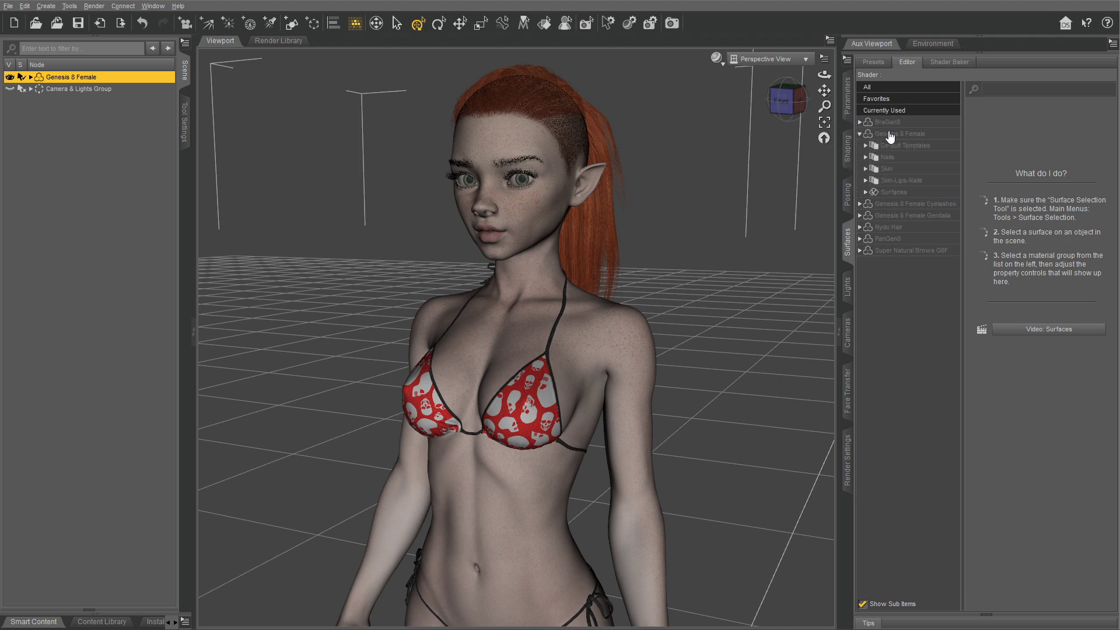
pyautogui.click(866, 193)
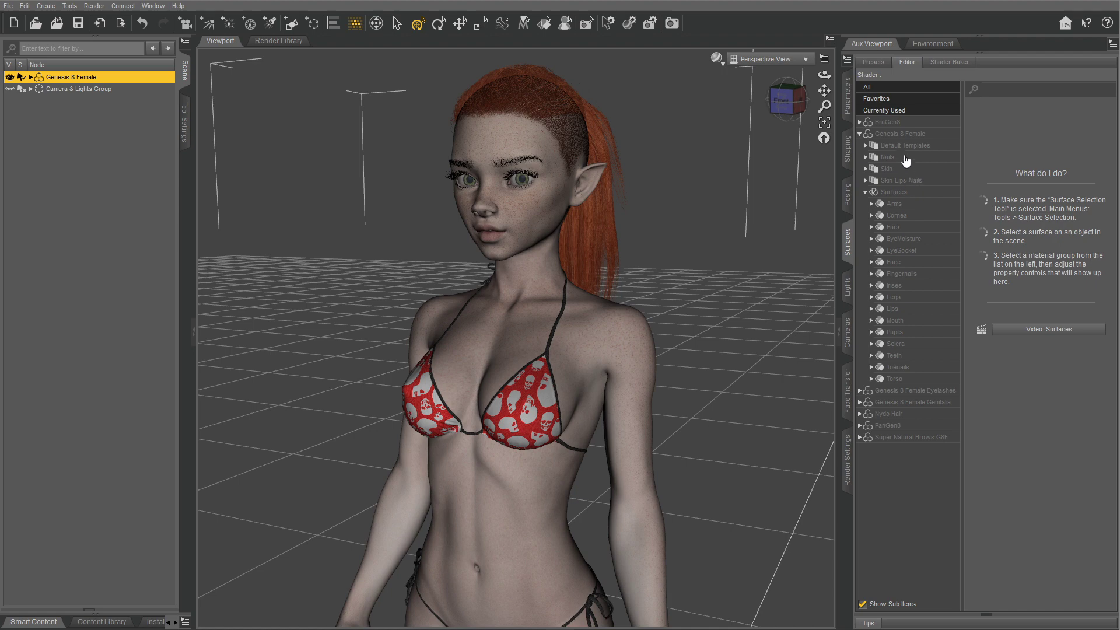
pyautogui.click(892, 170)
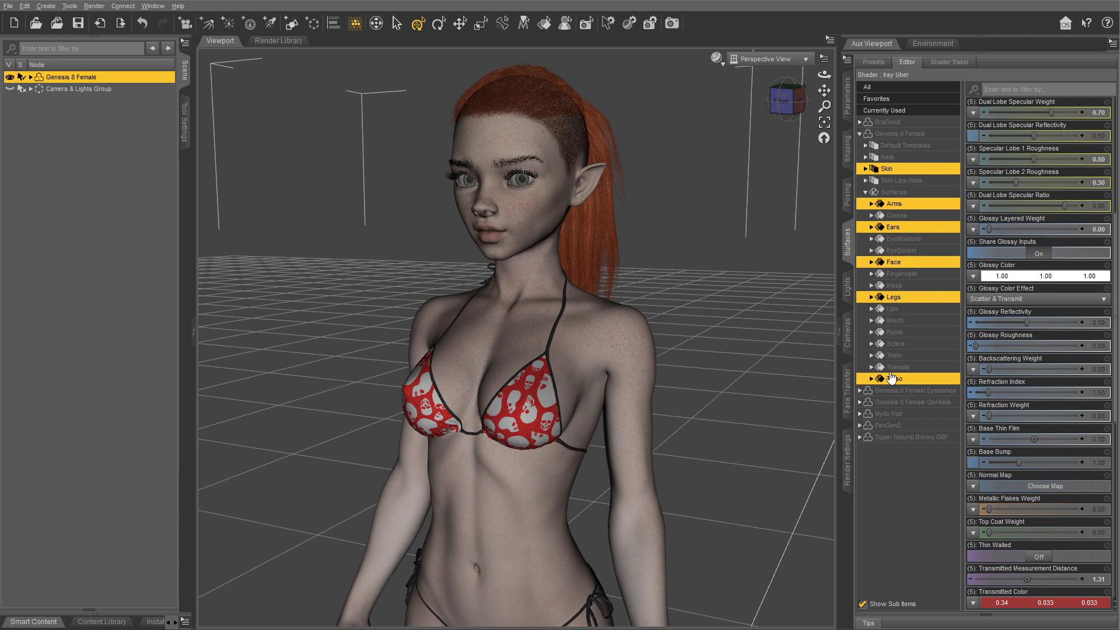
pyautogui.keyDown('ctrl'); pyautogui.click(896, 309); pyautogui.keyUp('ctrl')
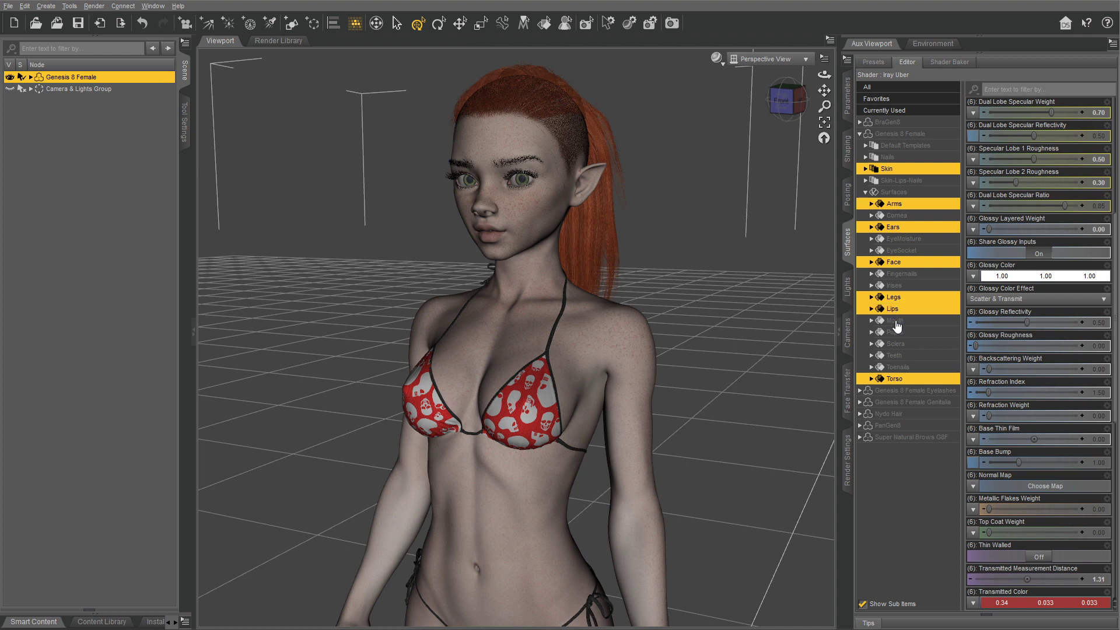
pyautogui.keyDown('ctrl'); pyautogui.click(886, 405); pyautogui.keyUp('ctrl')
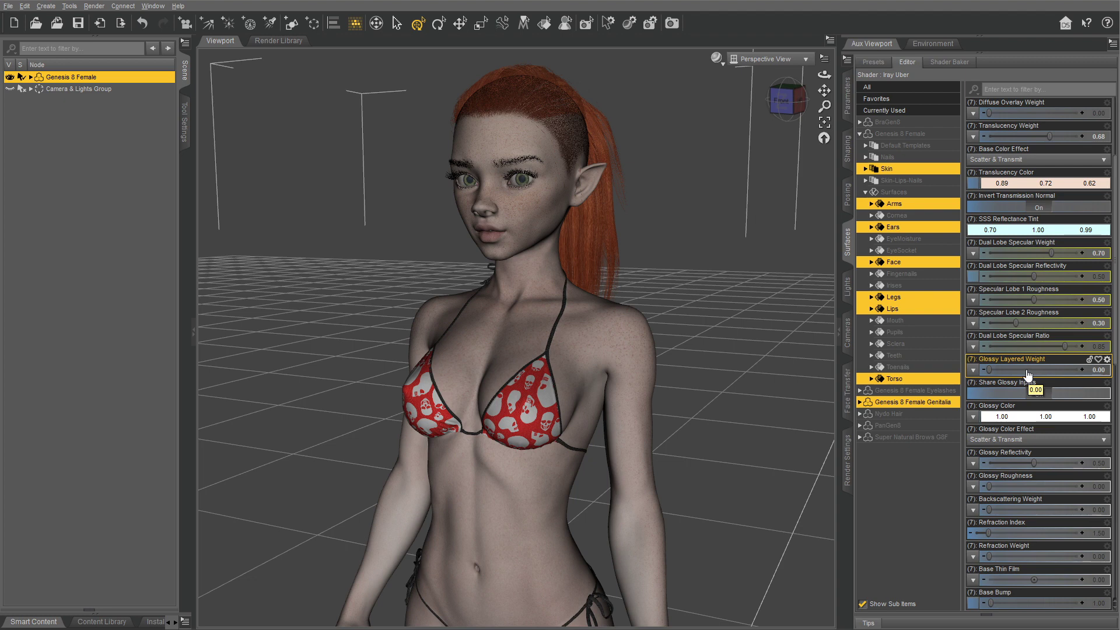
# Step: Set the selected surfaces' Glossy Layered Weight to 1.00 and its image map to None
pyautogui.scroll(-5, 1029, 409)
pyautogui.scroll(-2, 1028, 418)
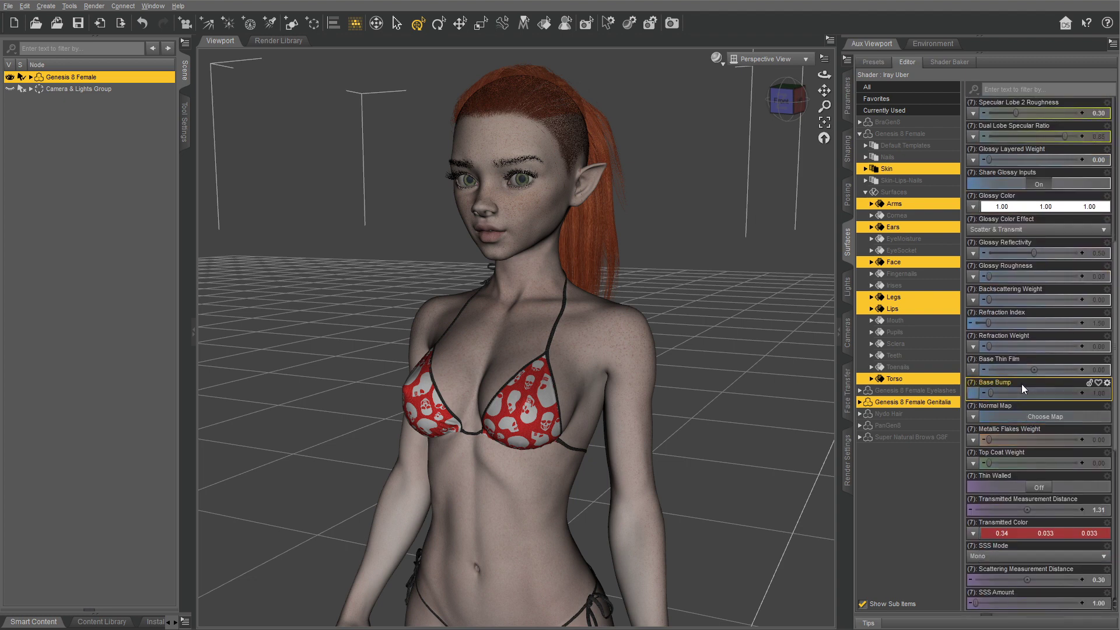
pyautogui.scroll(-1, 1037, 371)
pyautogui.scroll(-3, 1036, 370)
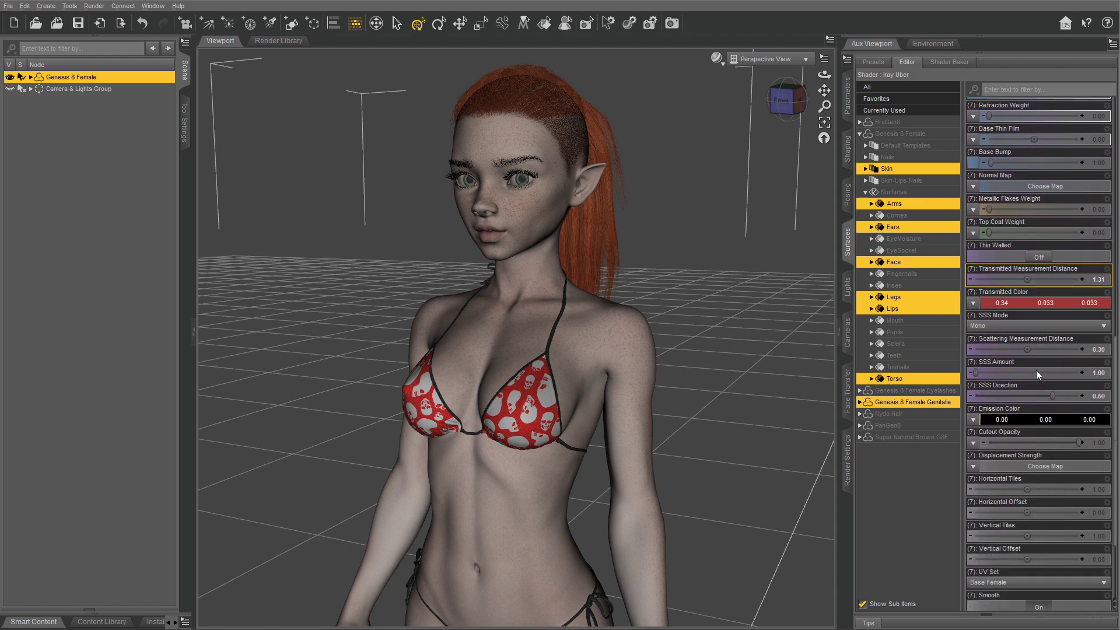
pyautogui.scroll(8, 1035, 369)
pyautogui.scroll(5, 1035, 369)
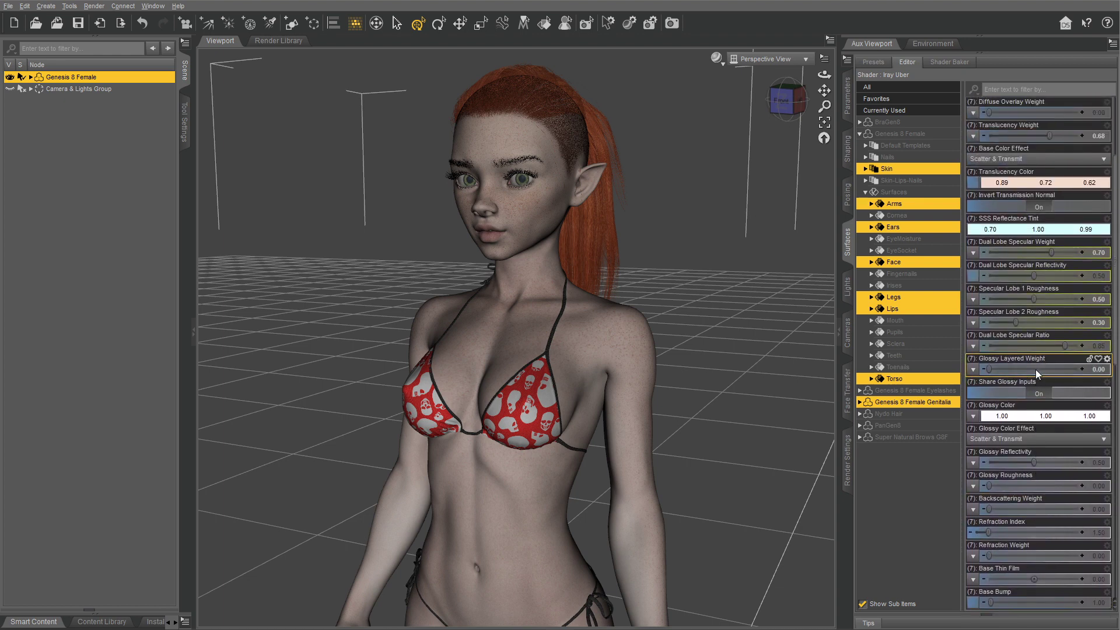
pyautogui.scroll(-2, 1021, 391)
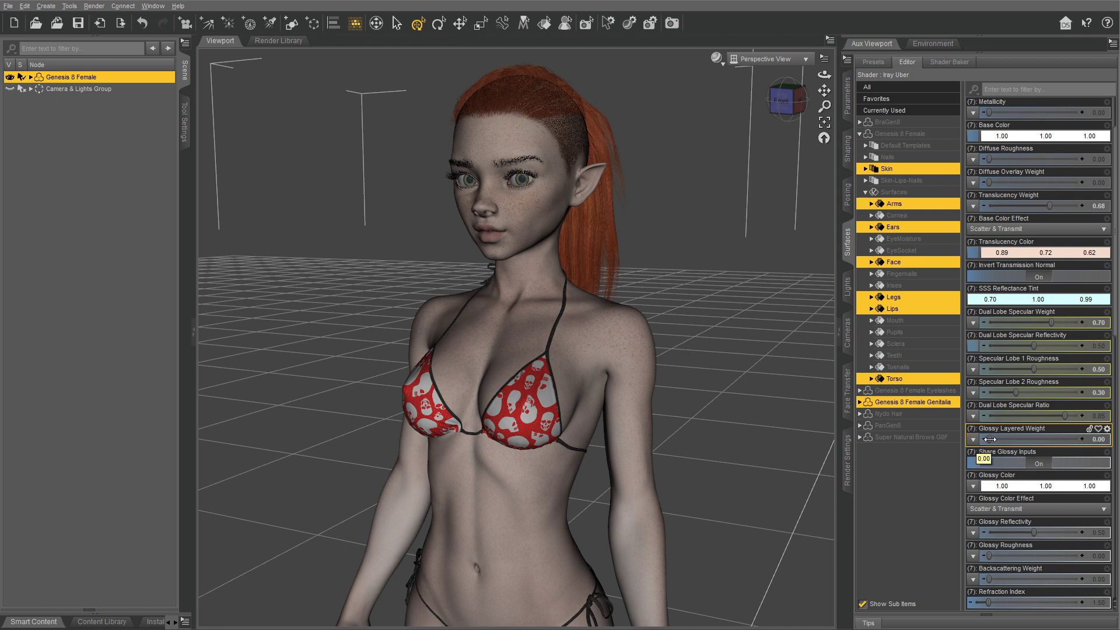
pyautogui.moveTo(989, 439); pyautogui.dragTo(1004, 439)
pyautogui.moveTo(1057, 437); pyautogui.dragTo(1091, 439)
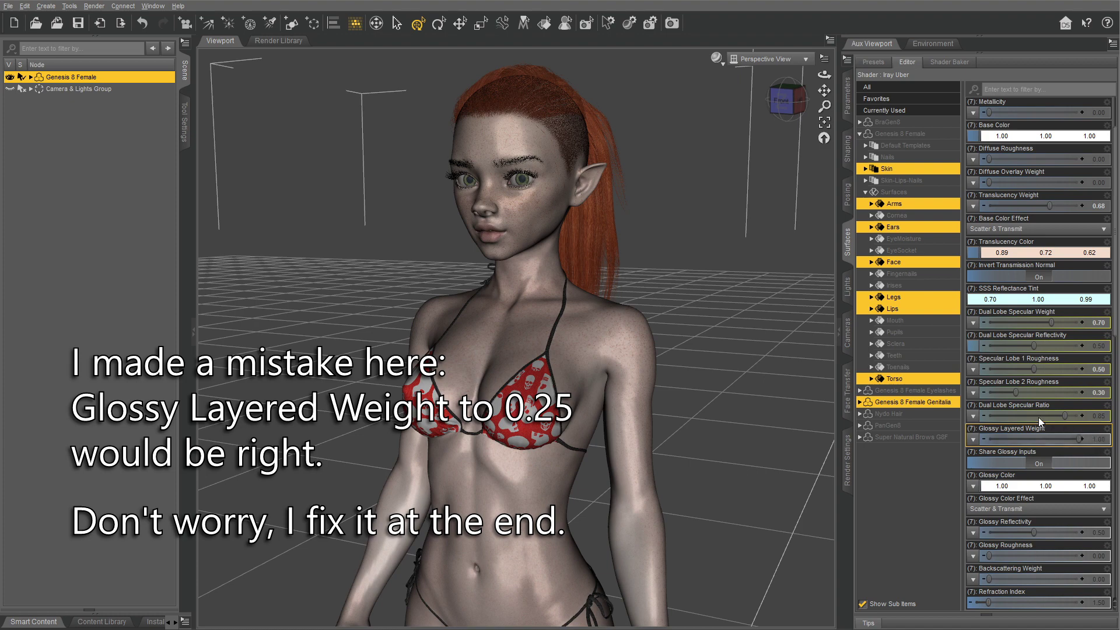
pyautogui.click(974, 440)
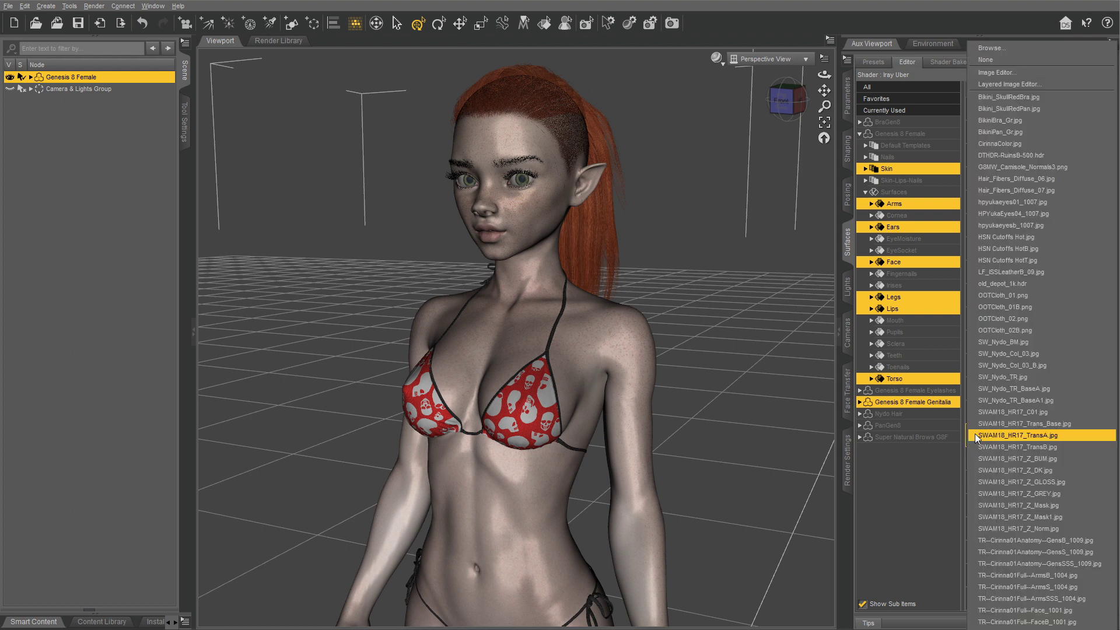
pyautogui.click(1034, 58)
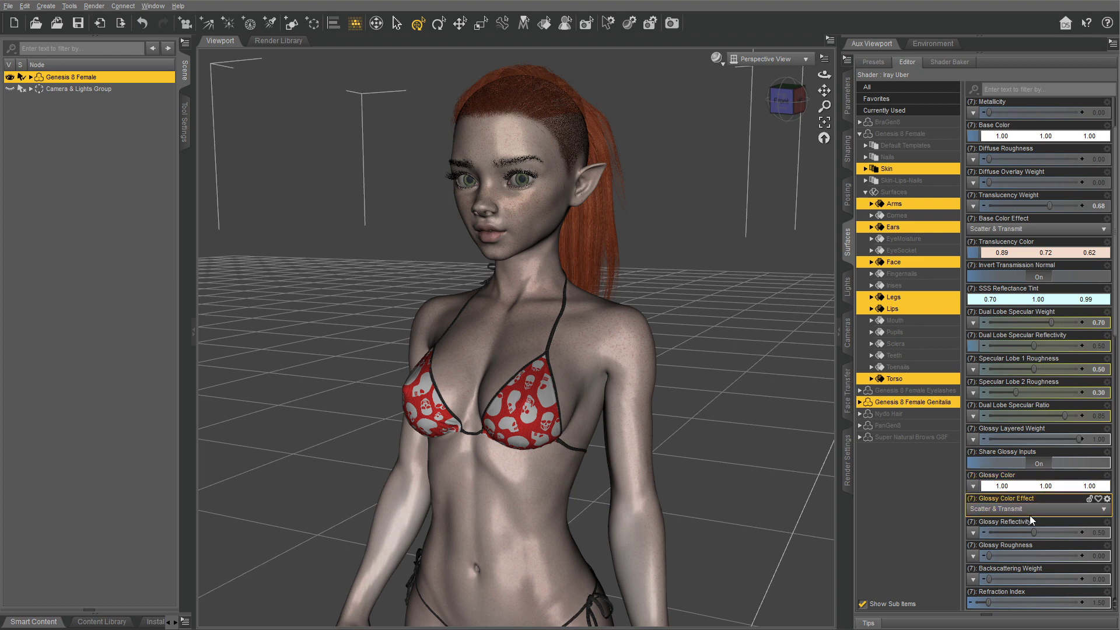
# Step: Set the selected surfaces' Glossy Reflectivity to 0.60 and Glossy Roughness to about 0.24
pyautogui.scroll(-3, 1023, 491)
pyautogui.scroll(-4, 1030, 440)
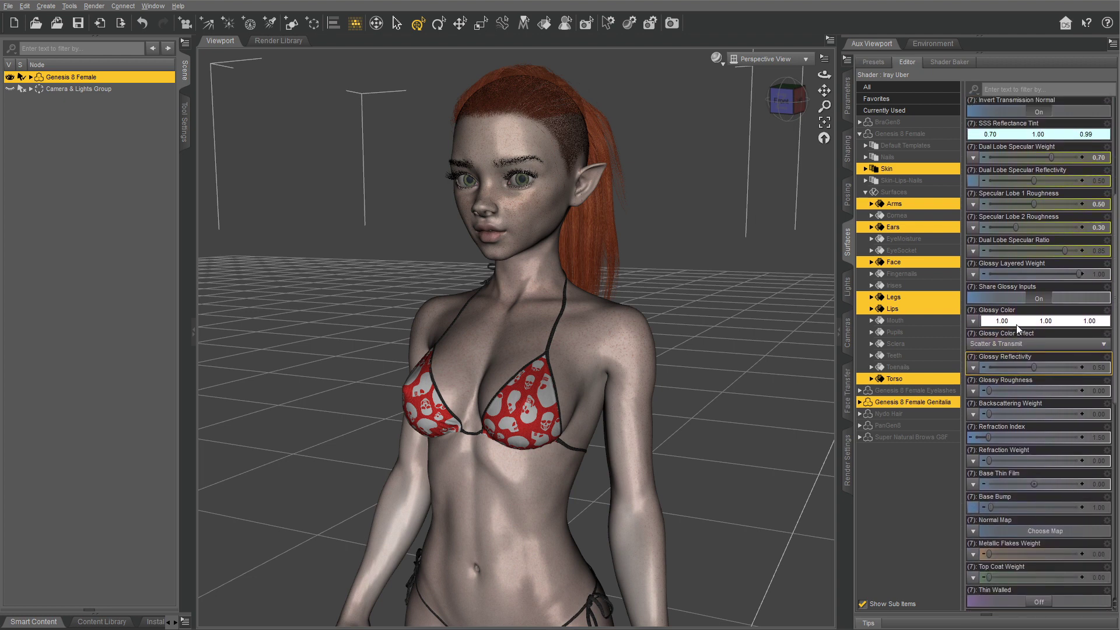
pyautogui.scroll(-2, 1027, 369)
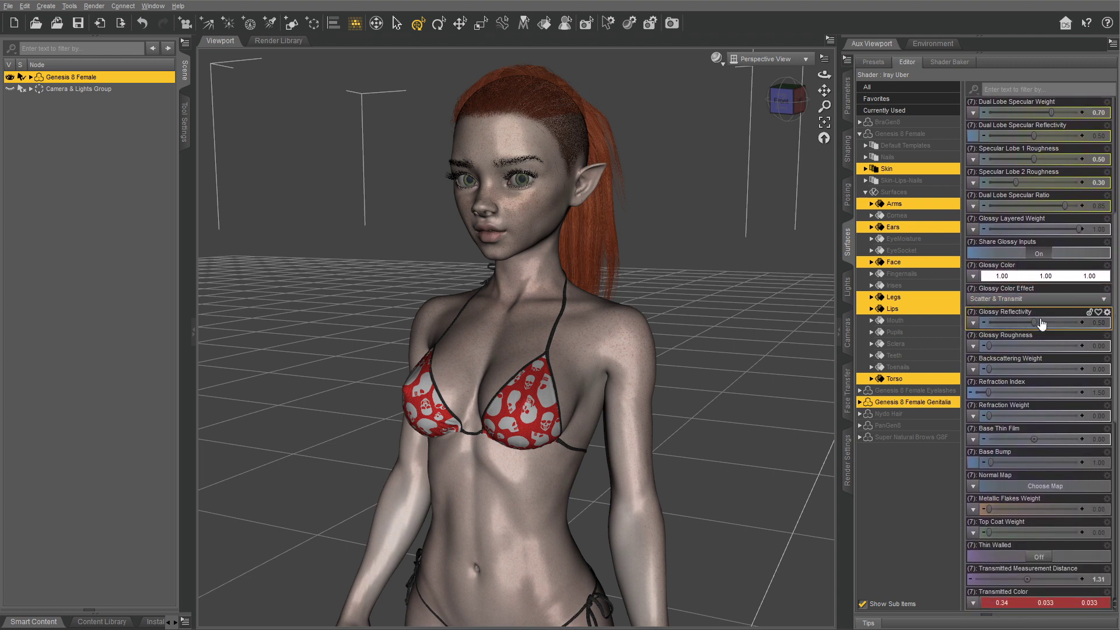
pyautogui.click(1099, 323)
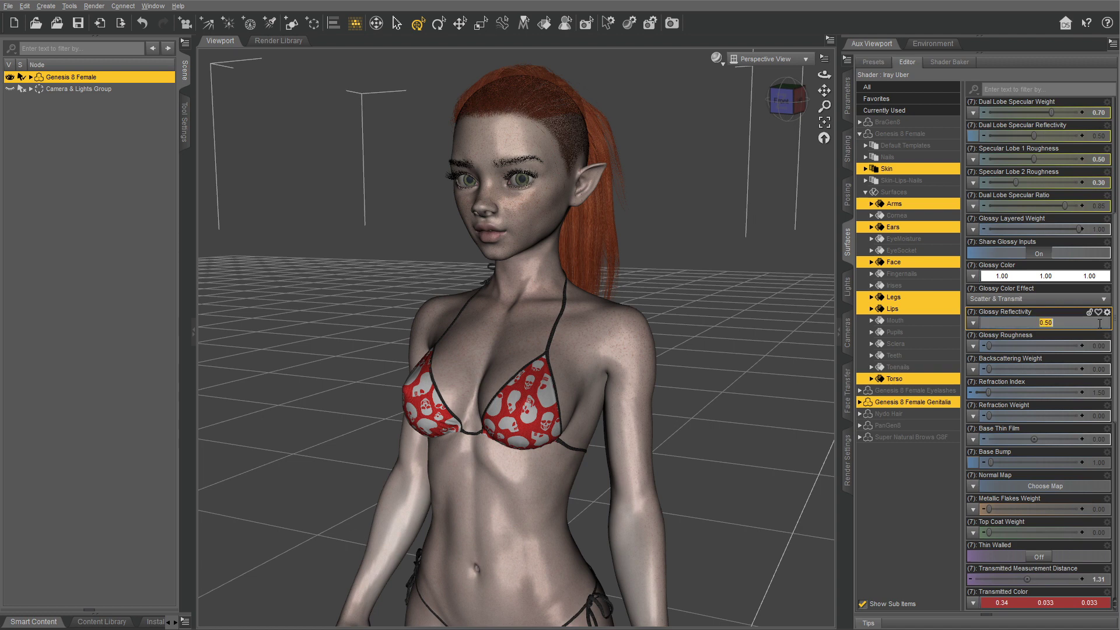
pyautogui.doubleClick(1048, 323)
pyautogui.write('6')
pyautogui.press('Return')
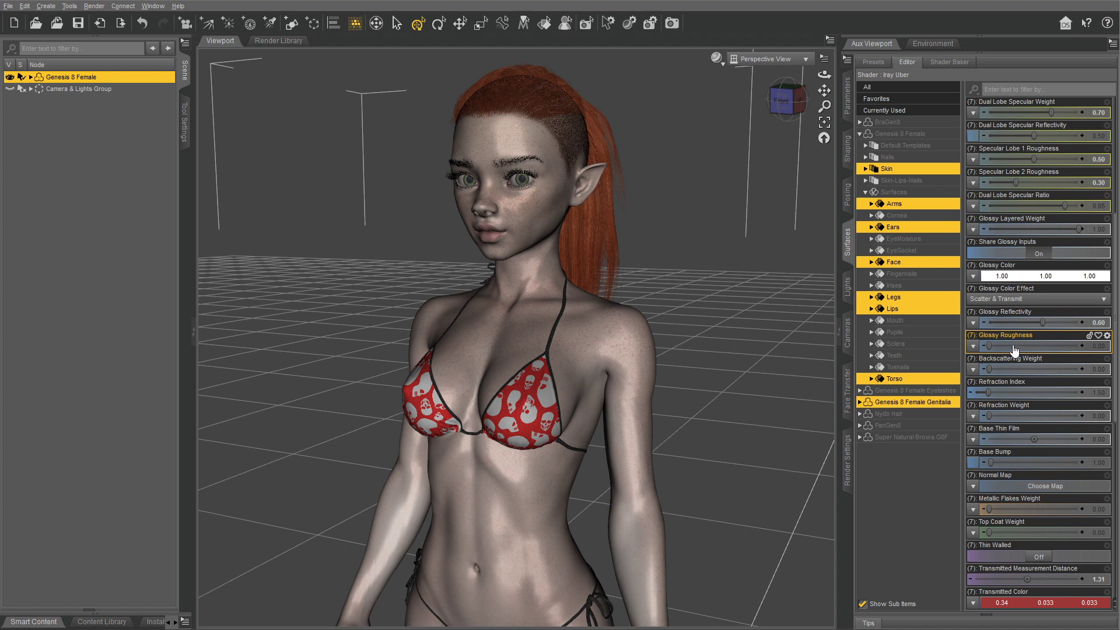
pyautogui.click(1011, 347)
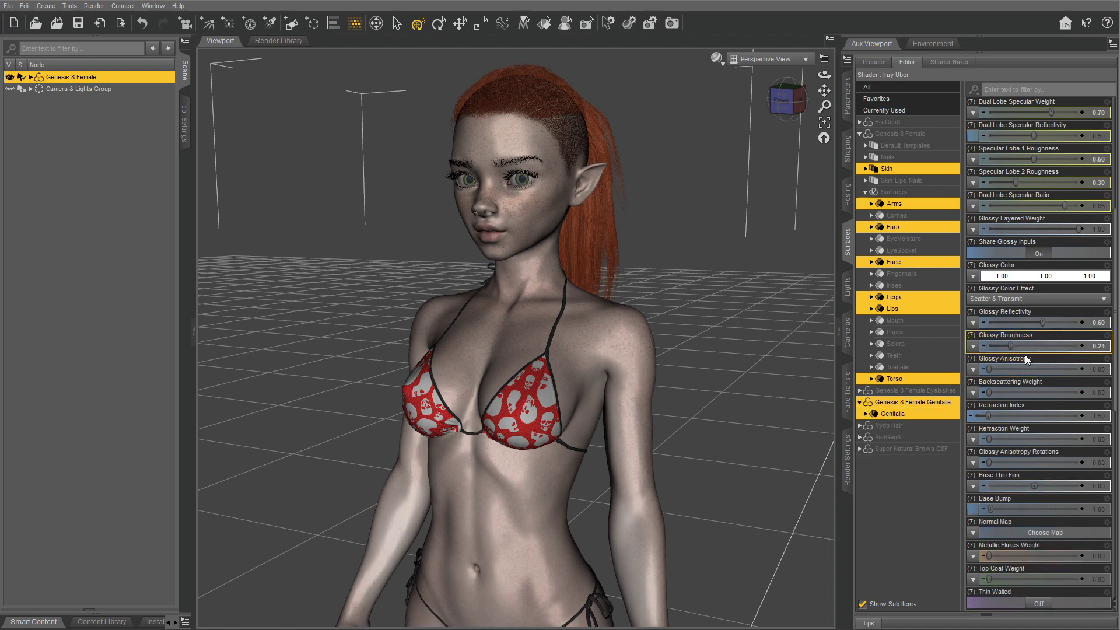
pyautogui.moveTo(1041, 351)
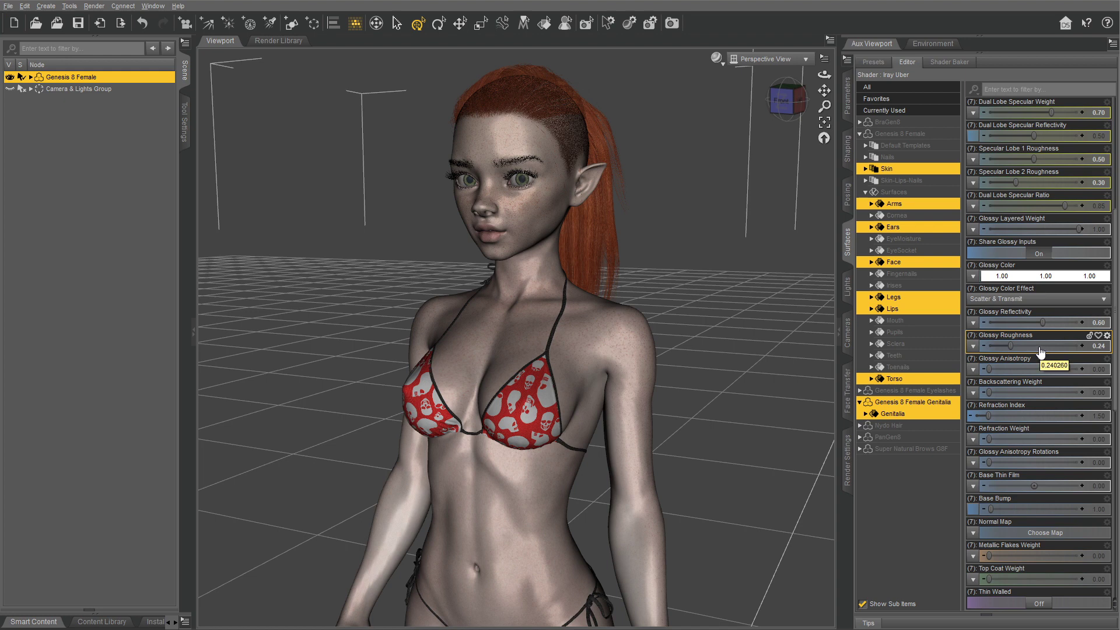
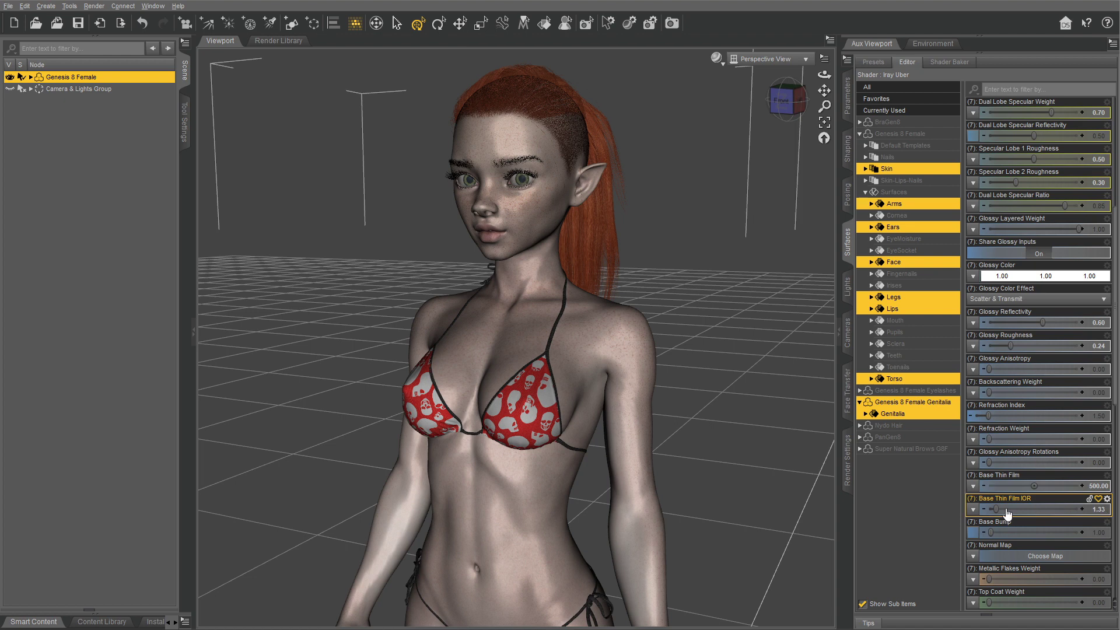
# Step: Set the Base Thin Film IOR of the selected surfaces to 1.33
pyautogui.moveTo(1102, 514)
pyautogui.click(1102, 511)
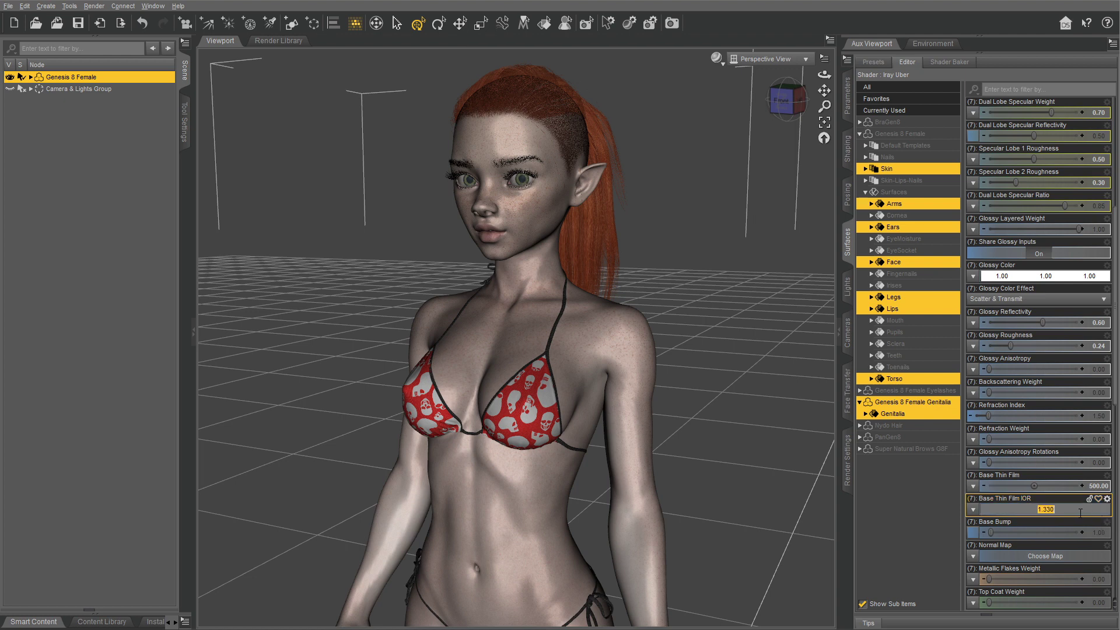
pyautogui.hotkey('shift', 'Left')
pyautogui.hotkey('shift', 'Left')
pyautogui.write('3')
pyautogui.press('Return')
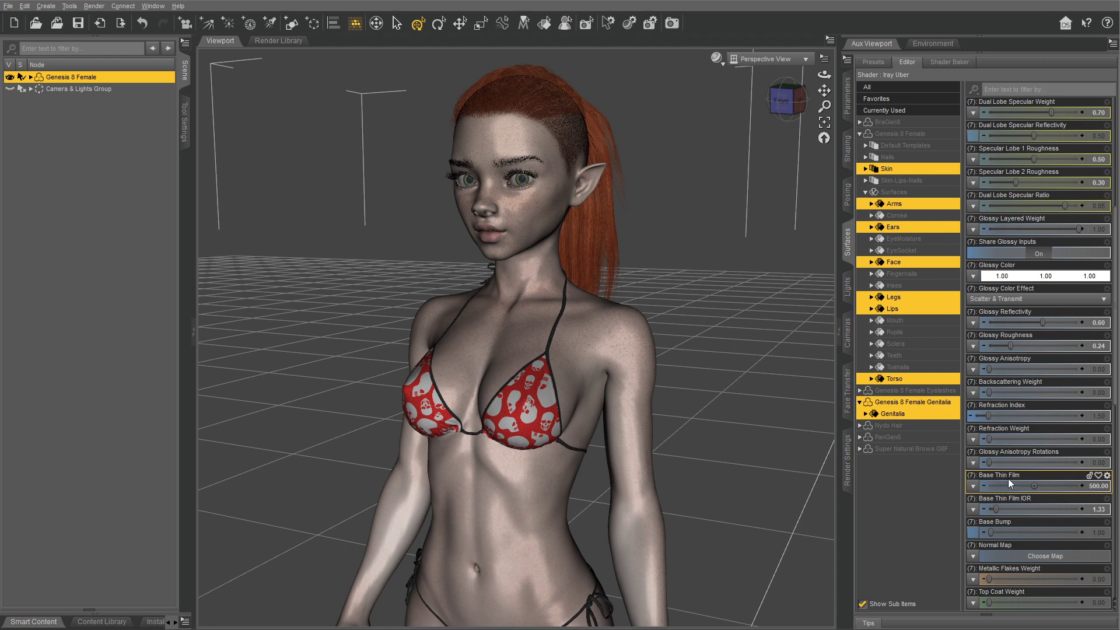
# Step: Load WetSkinEffect_G3F-G8F_Base_Glossiness_2.jpg as the image map of Base Thin Film
pyautogui.click(973, 488)
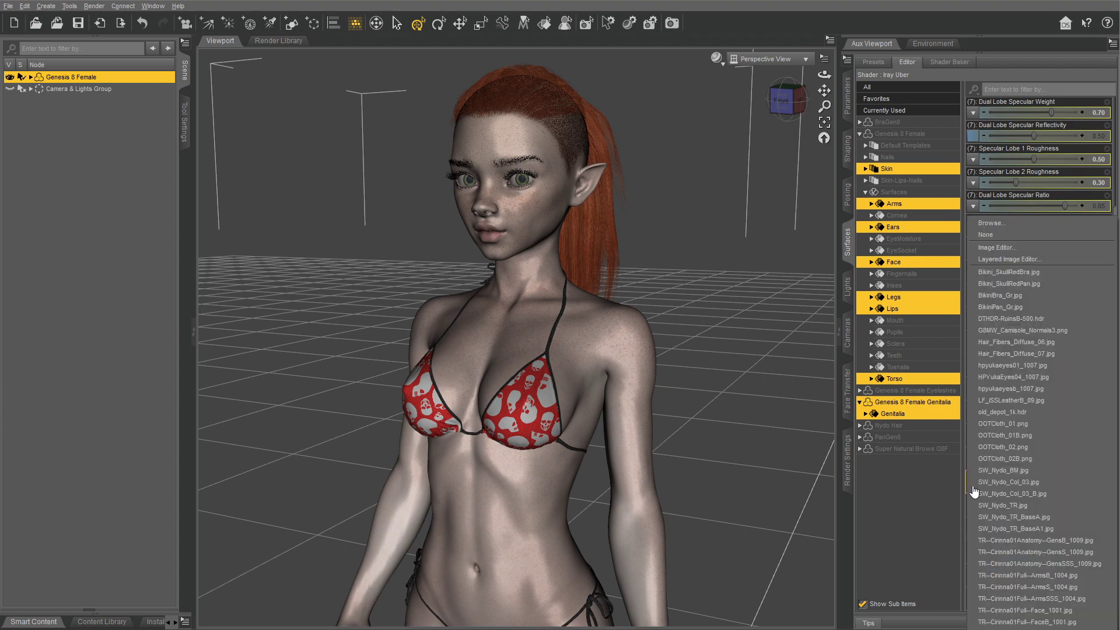
pyautogui.click(1008, 225)
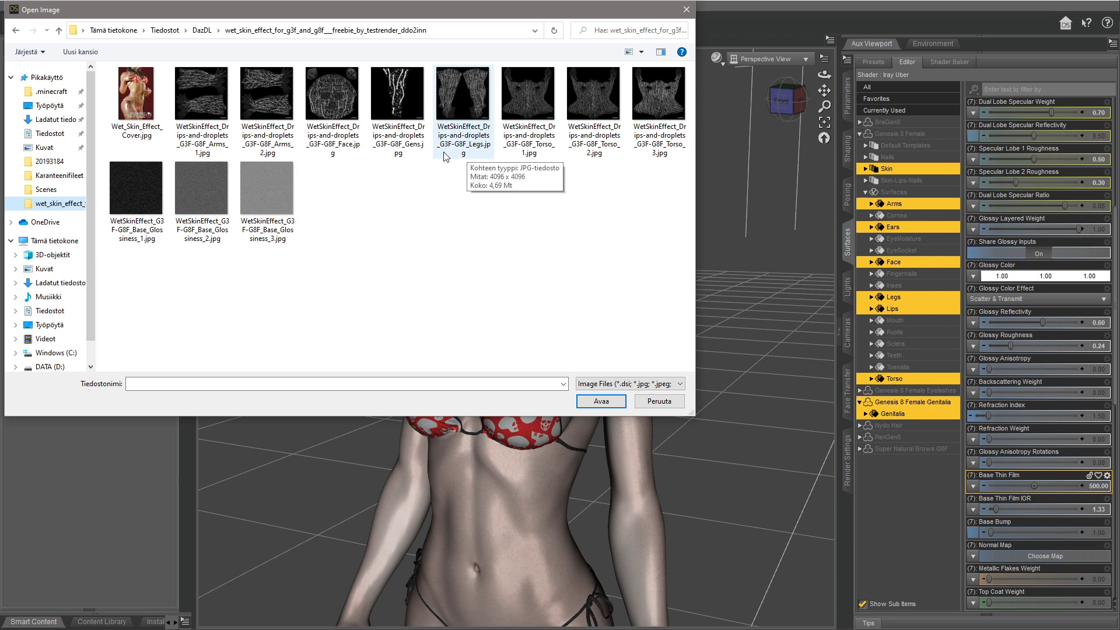
pyautogui.press('Home')
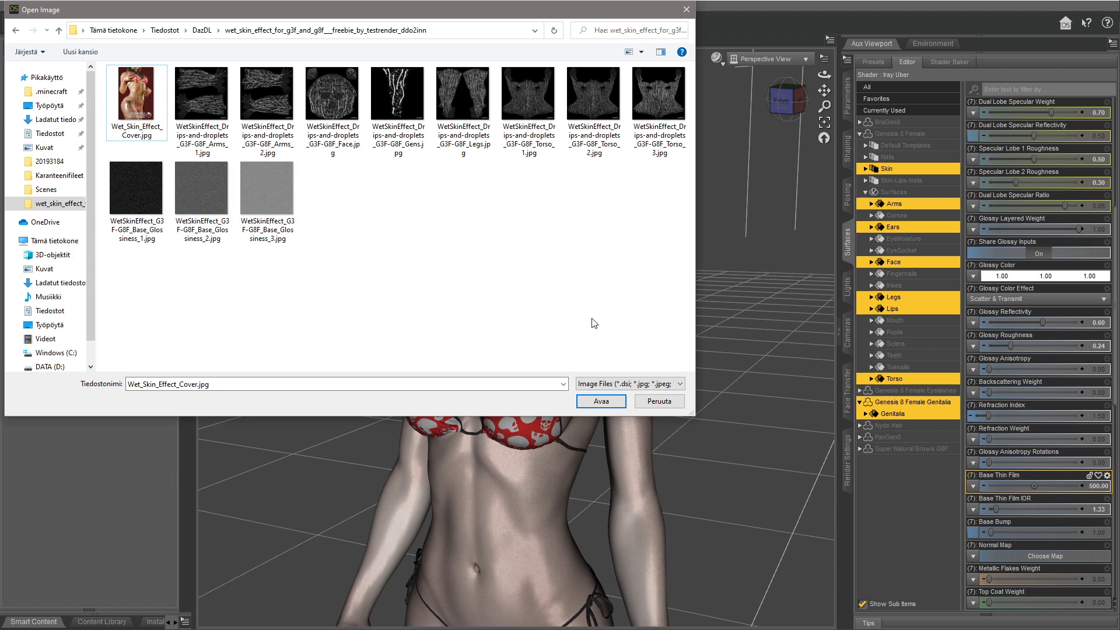
pyautogui.click(201, 227)
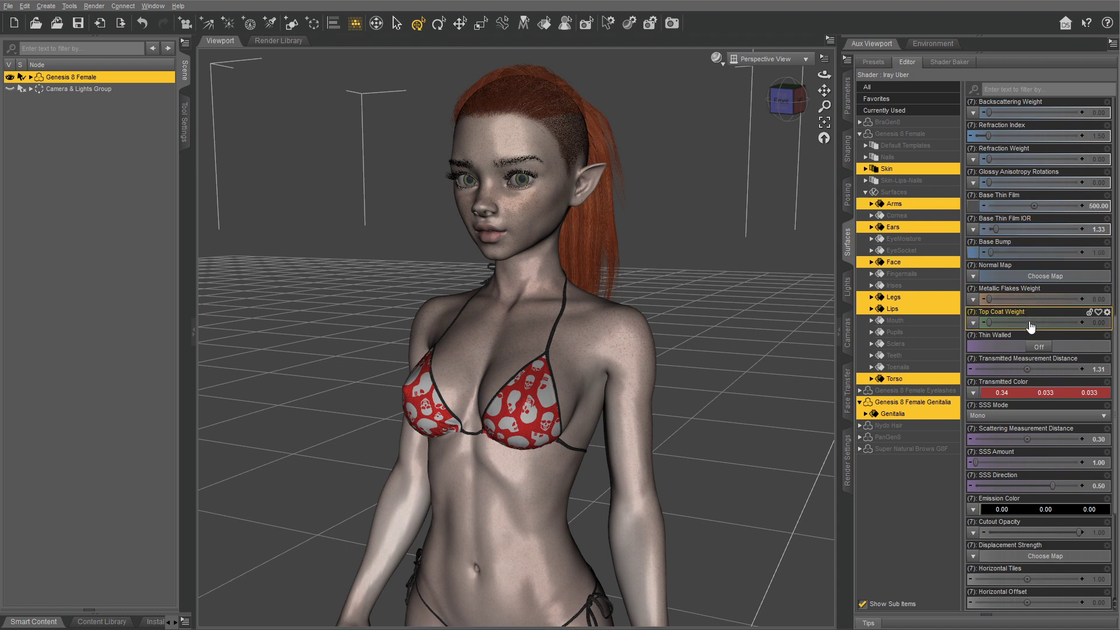
# Step: Set Top Coat Weight to 1.00 and load WetSkinEffect_Drips-and-droplets_G3F-G8F_Face.jpg as its image map
pyautogui.moveTo(1026, 325)
pyautogui.moveTo(989, 323); pyautogui.dragTo(1080, 323)
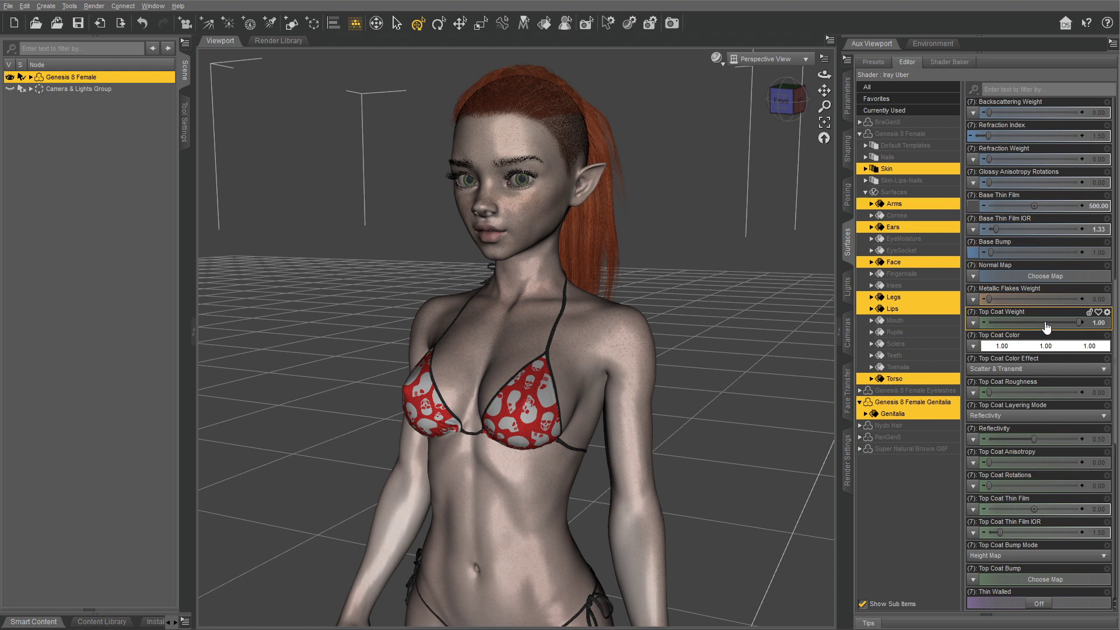
pyautogui.moveTo(1057, 325)
pyautogui.click(973, 323)
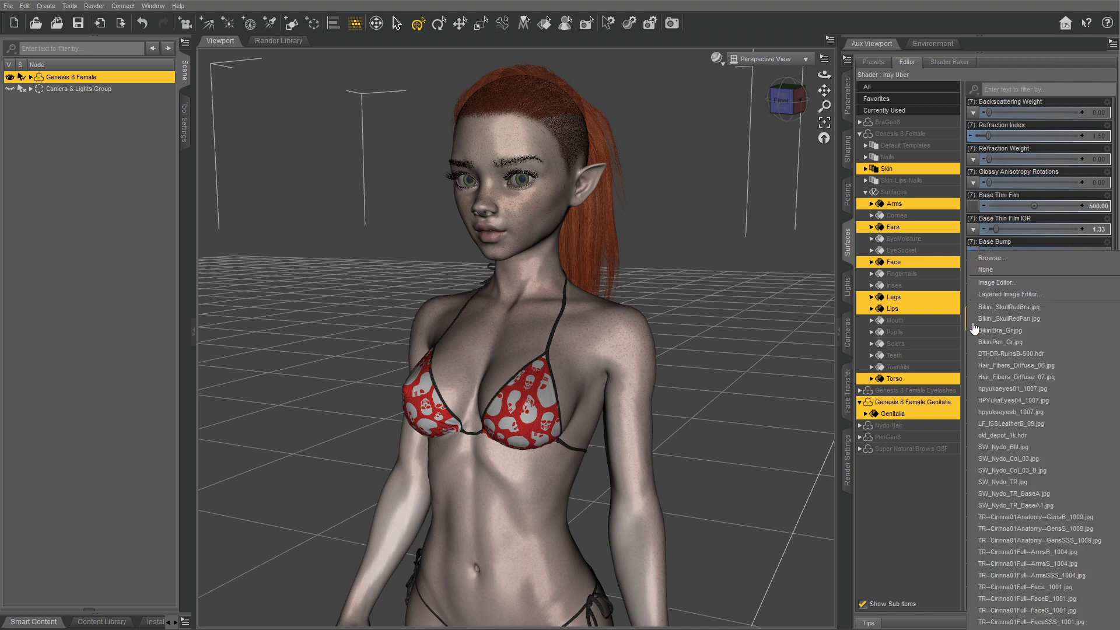
pyautogui.click(1001, 259)
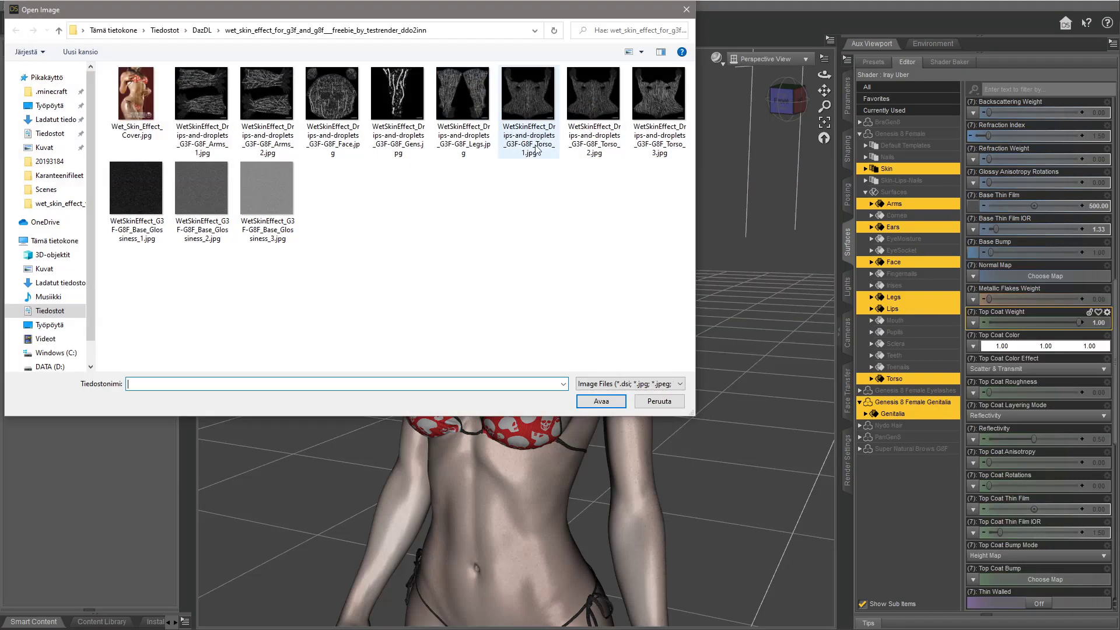
pyautogui.doubleClick(338, 99)
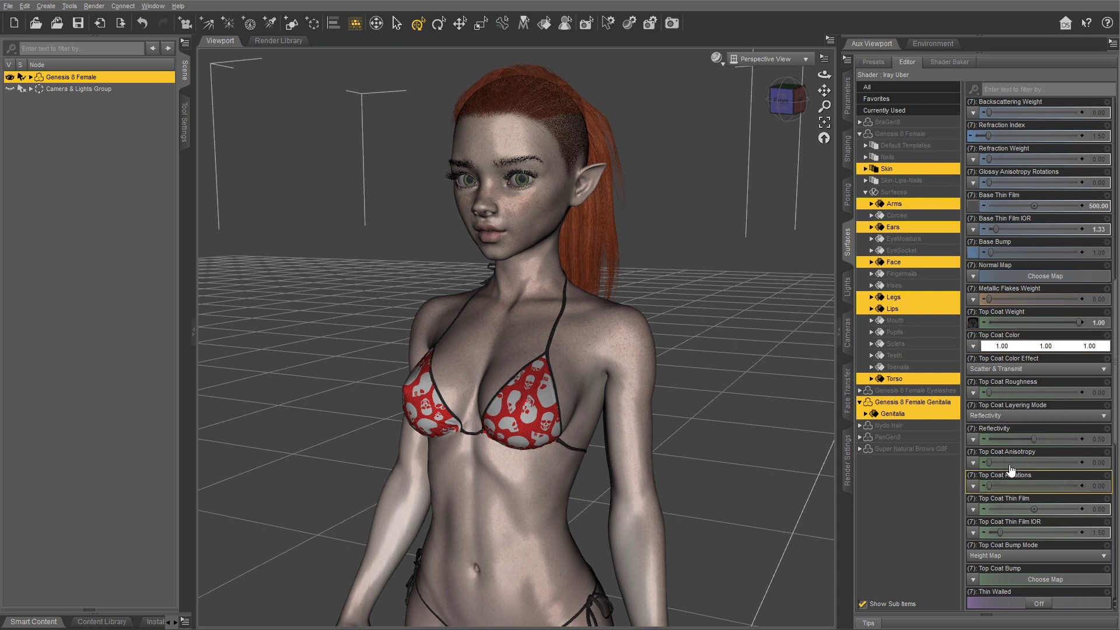
pyautogui.moveTo(978, 327)
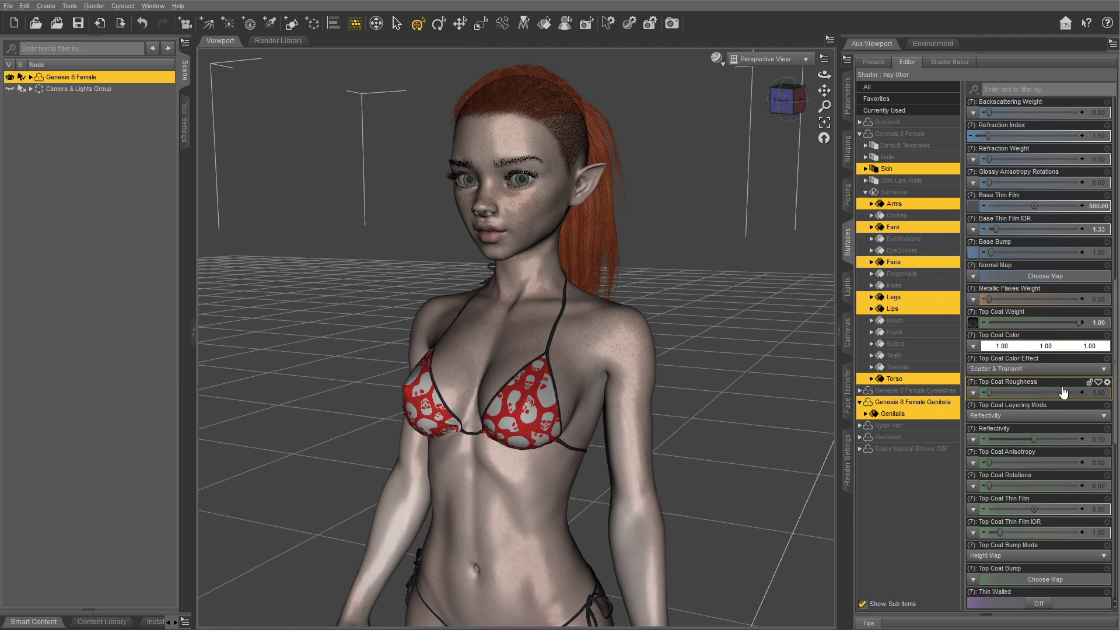
# Step: Set the selected surfaces' Top Coat Layering Mode to Fresnel and the Top Coat IOR to 1.33
pyautogui.click(1033, 418)
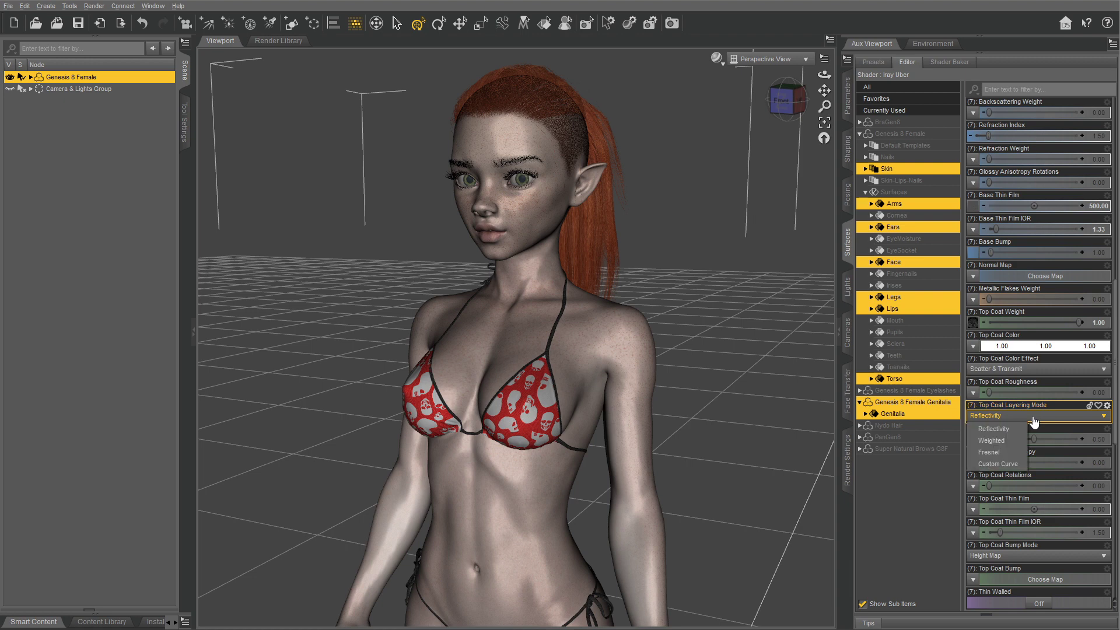
pyautogui.click(1013, 452)
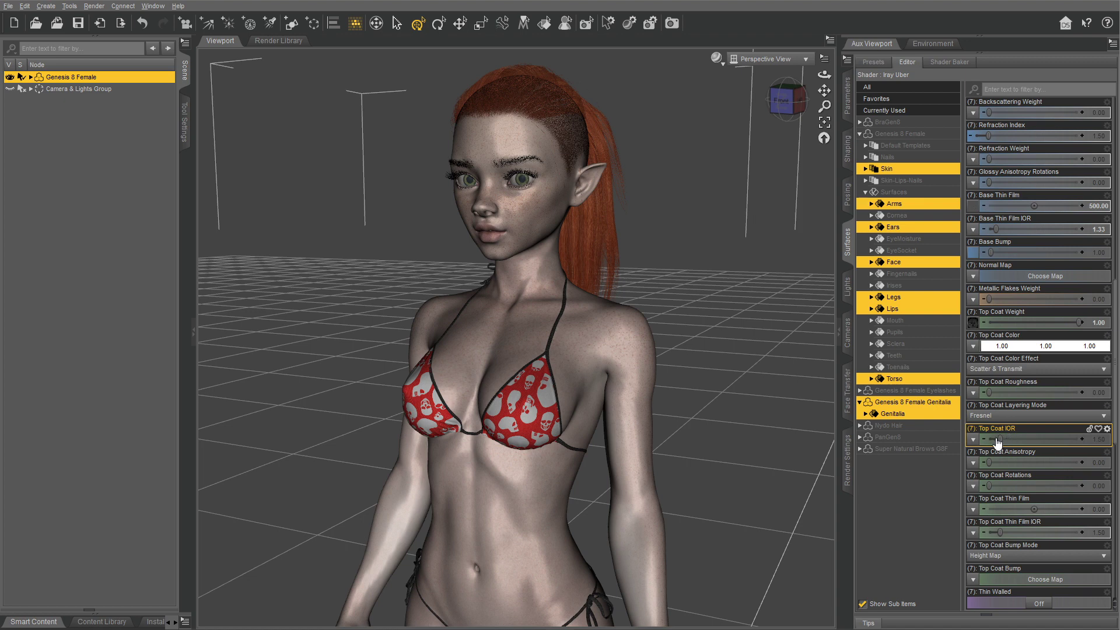
pyautogui.click(1086, 440)
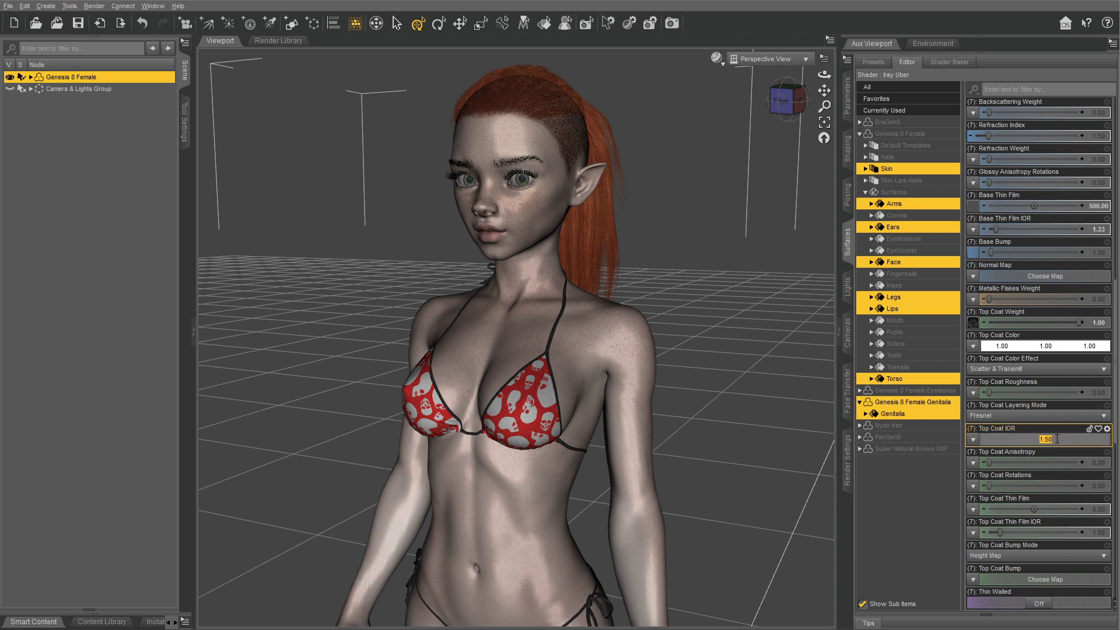
pyautogui.moveTo(1053, 438); pyautogui.dragTo(1047, 438)
pyautogui.write('33')
pyautogui.press('Return')
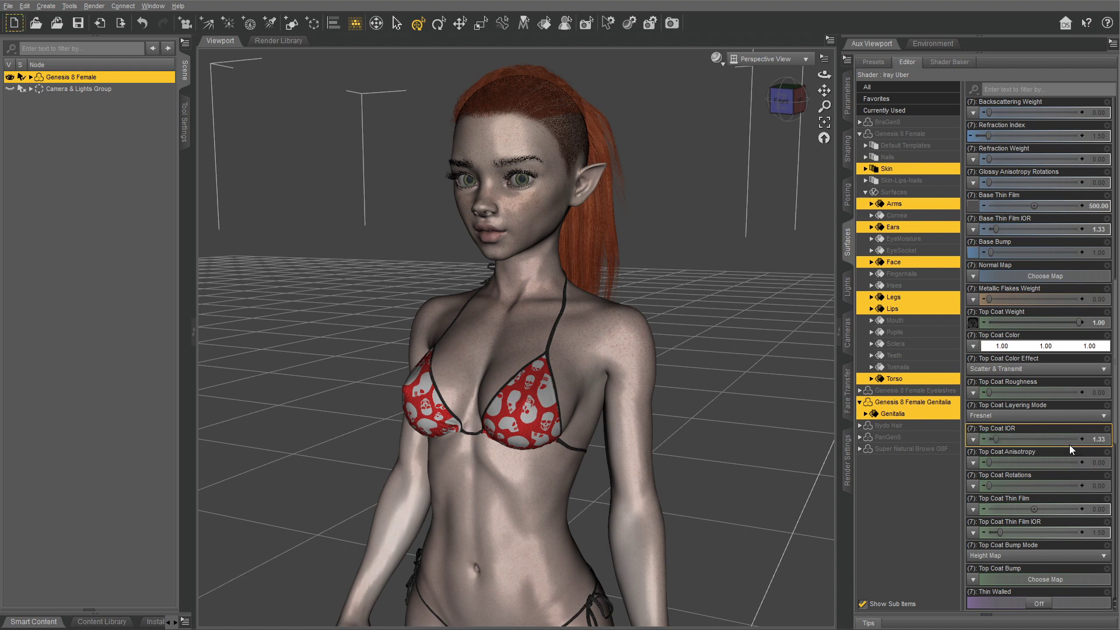
# Step: Set the Top Coat Thin Film of the selected surfaces to 700.00
pyautogui.scroll(-3, 1069, 445)
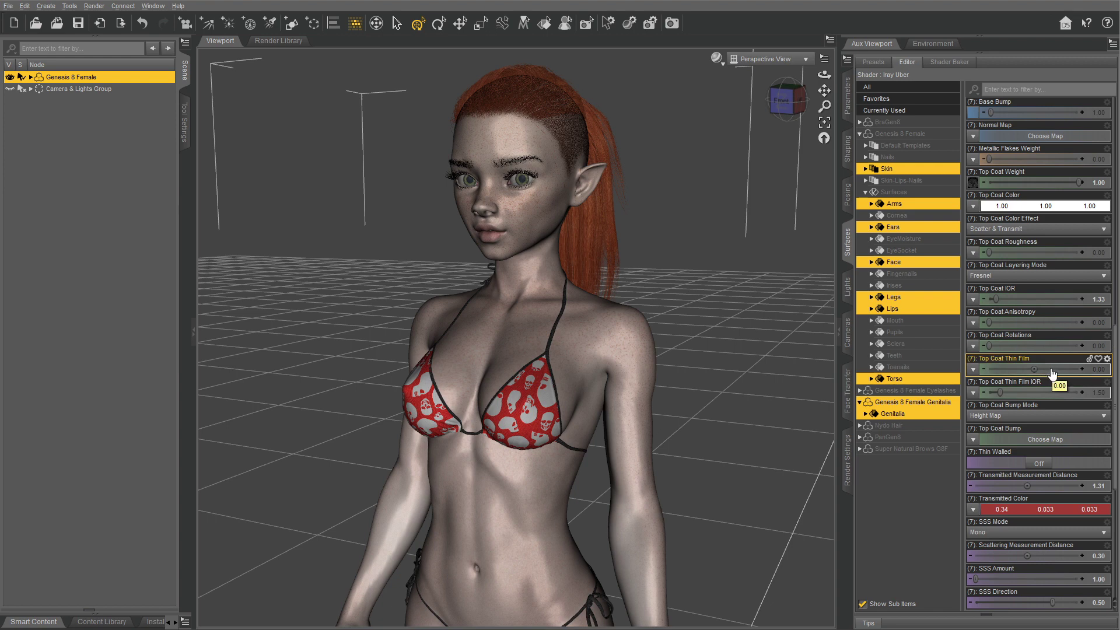
pyautogui.click(1097, 369)
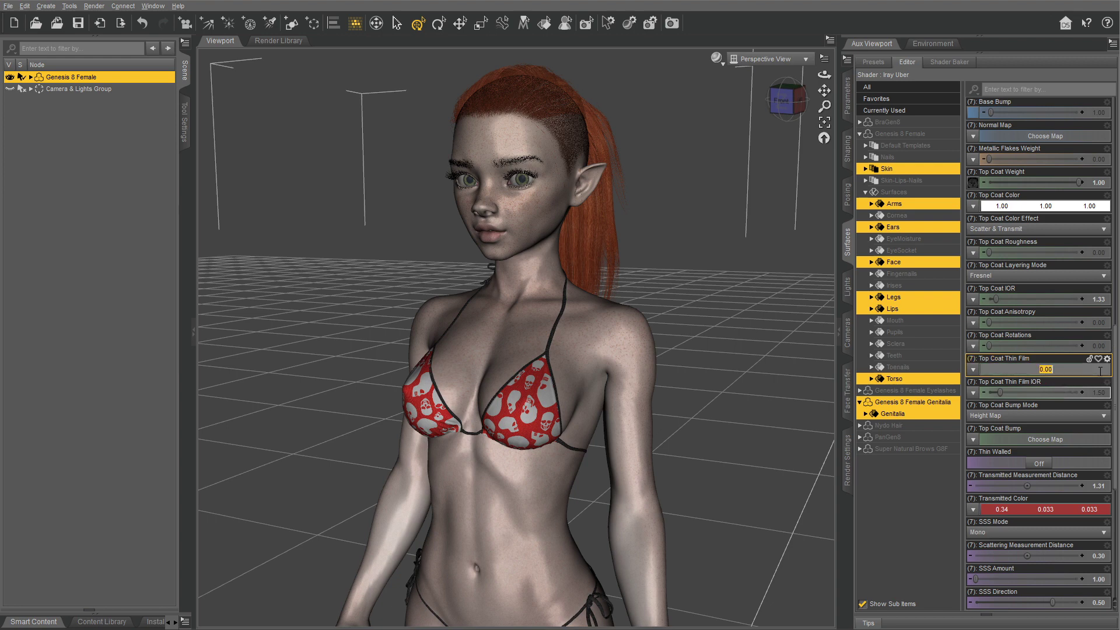
pyautogui.write('77')
pyautogui.write('0')
pyautogui.press('Return')
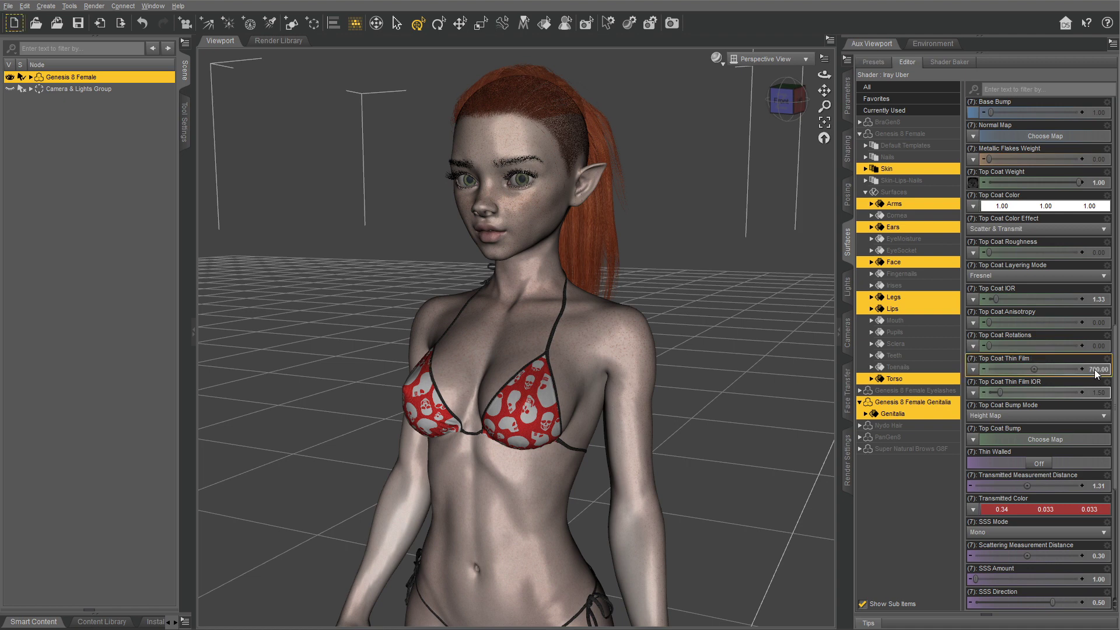
# Step: Set the Top Coat Thin Film IOR of the selected surfaces to 1.33
pyautogui.click(1056, 396)
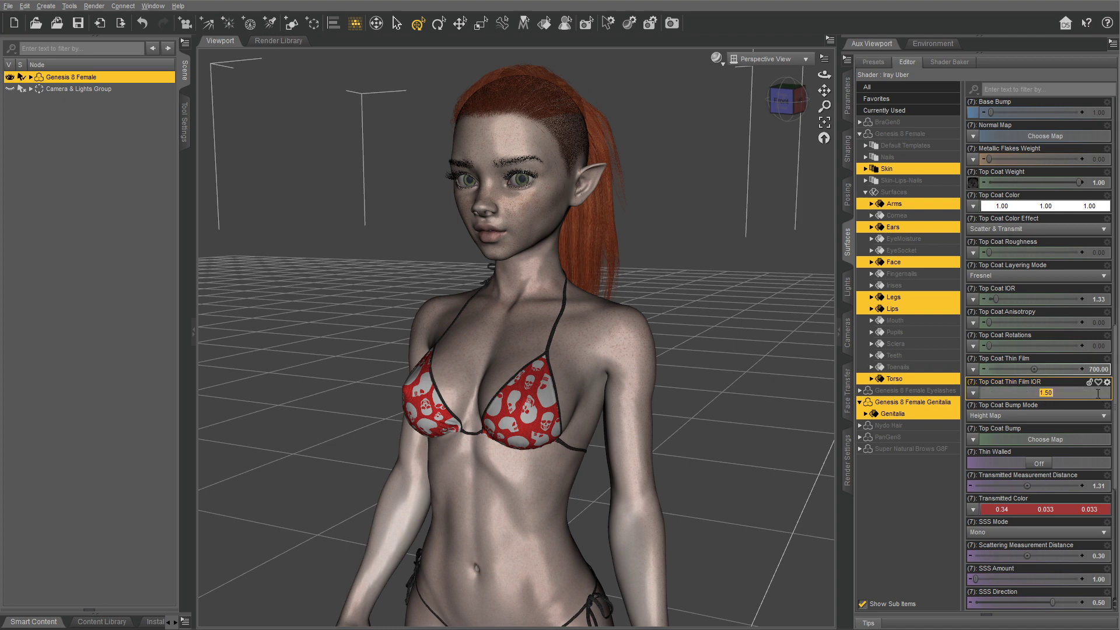
pyautogui.doubleClick(1049, 392)
pyautogui.write('25')
pyautogui.moveTo(1079, 399)
pyautogui.press('Return')
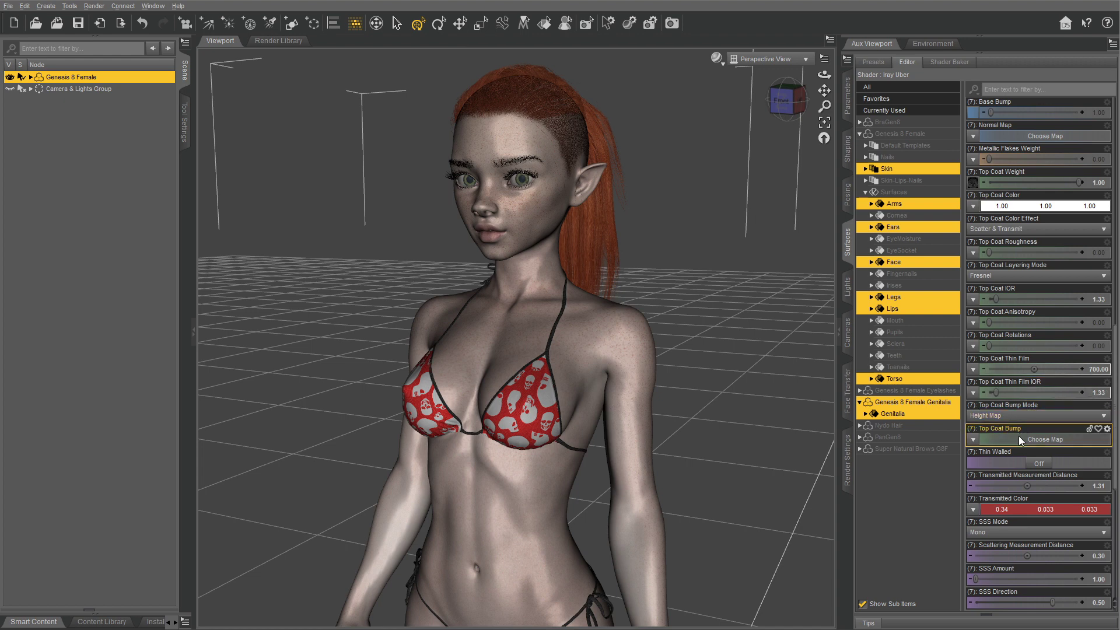
# Step: Load WetSkinEffect_Drips-and-droplets_G3F-G8F_Face.jpg as the Top Coat Bump map and set Top Coat Bump to 2.00
pyautogui.click(975, 440)
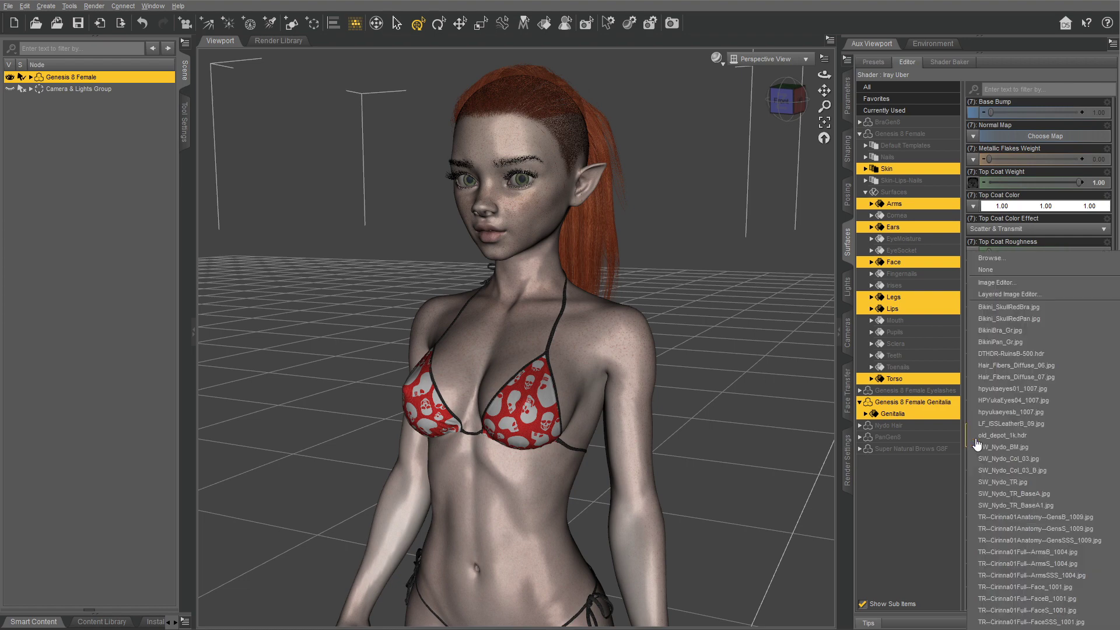
pyautogui.click(1003, 261)
pyautogui.click(338, 103)
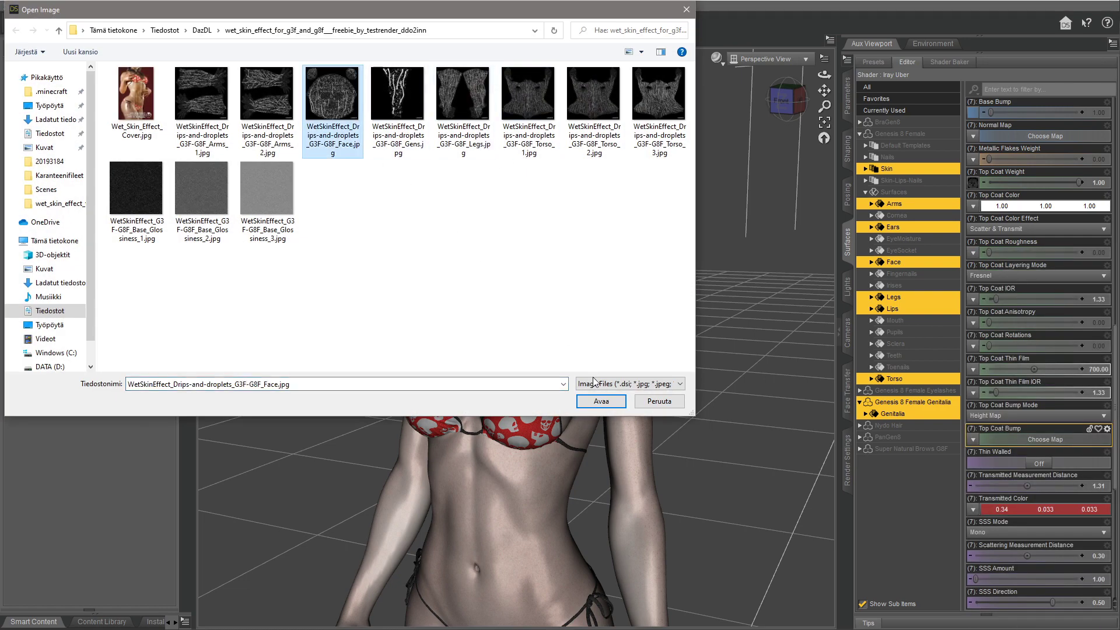
pyautogui.click(601, 402)
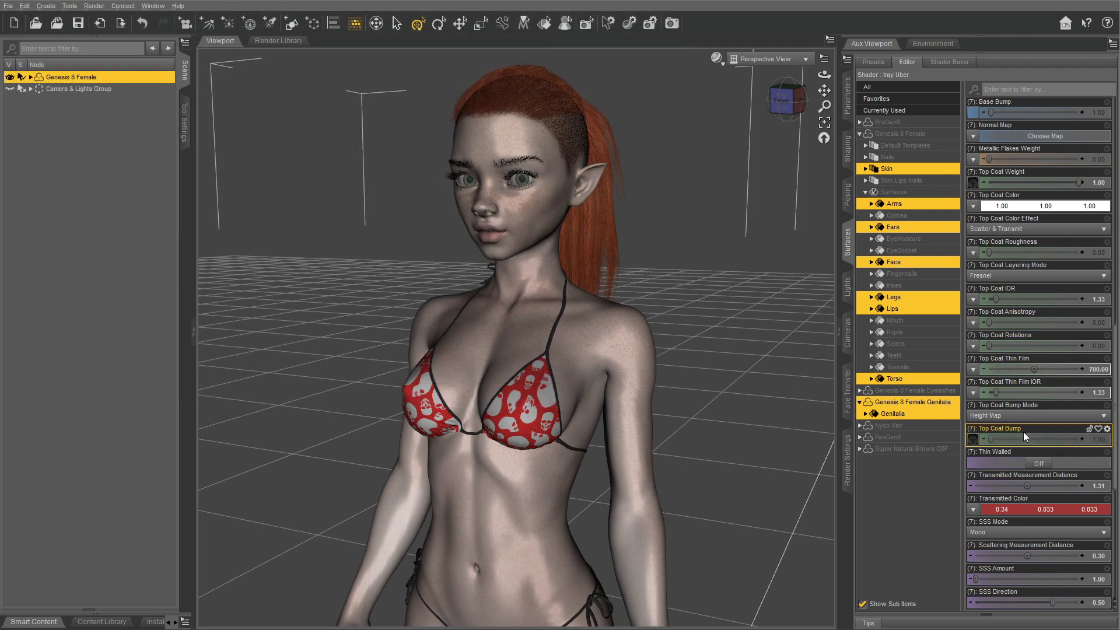
pyautogui.click(1099, 439)
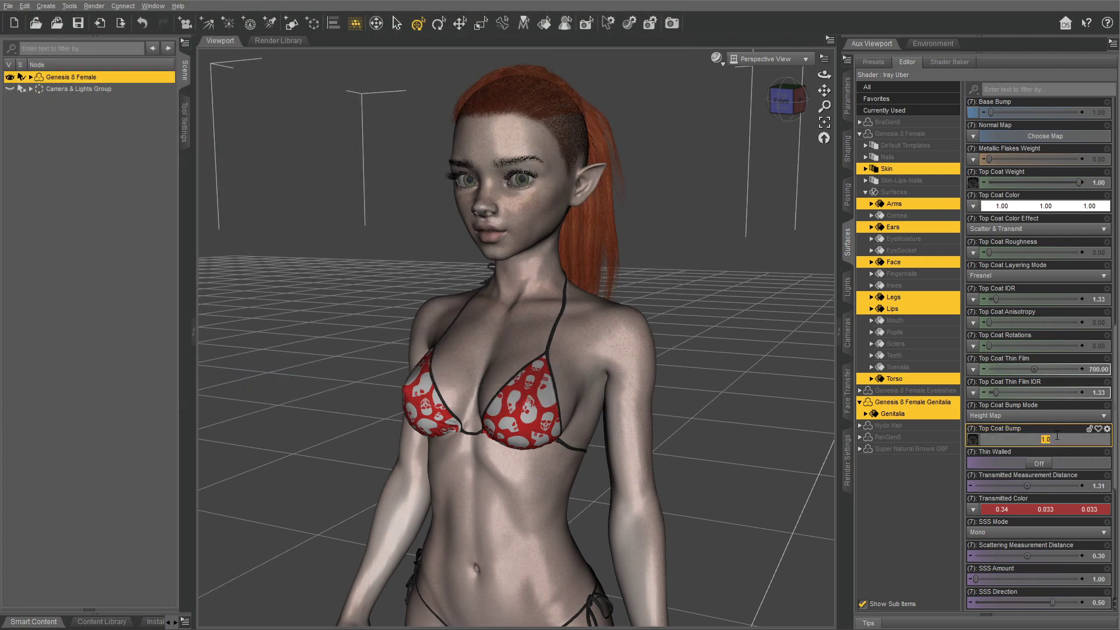
pyautogui.write('2')
pyautogui.press('Return')
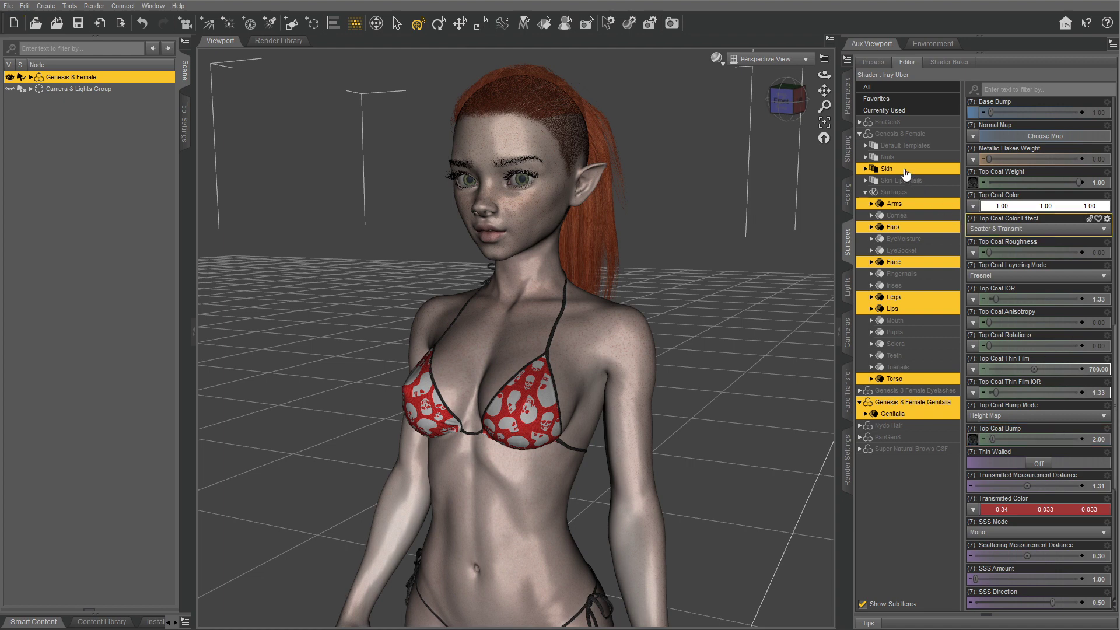
# Step: Select only the Arms surface and load WetSkinEffect_Drips-and-droplets_G3F-G8F_Arms_1.jpg as its Top Coat Weight map
pyautogui.click(909, 209)
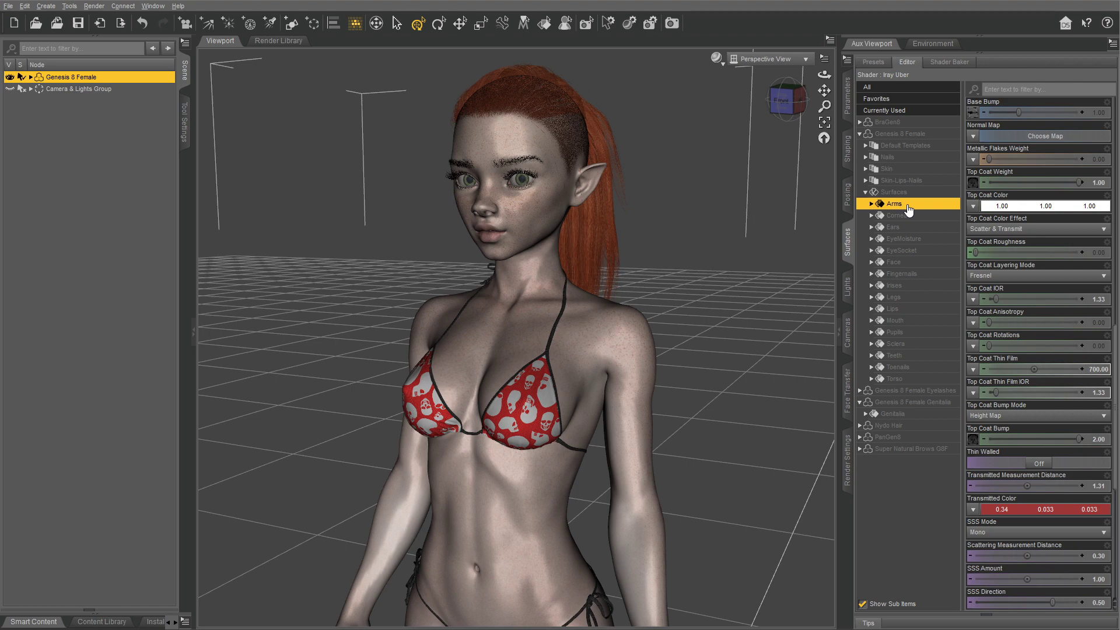
pyautogui.click(973, 182)
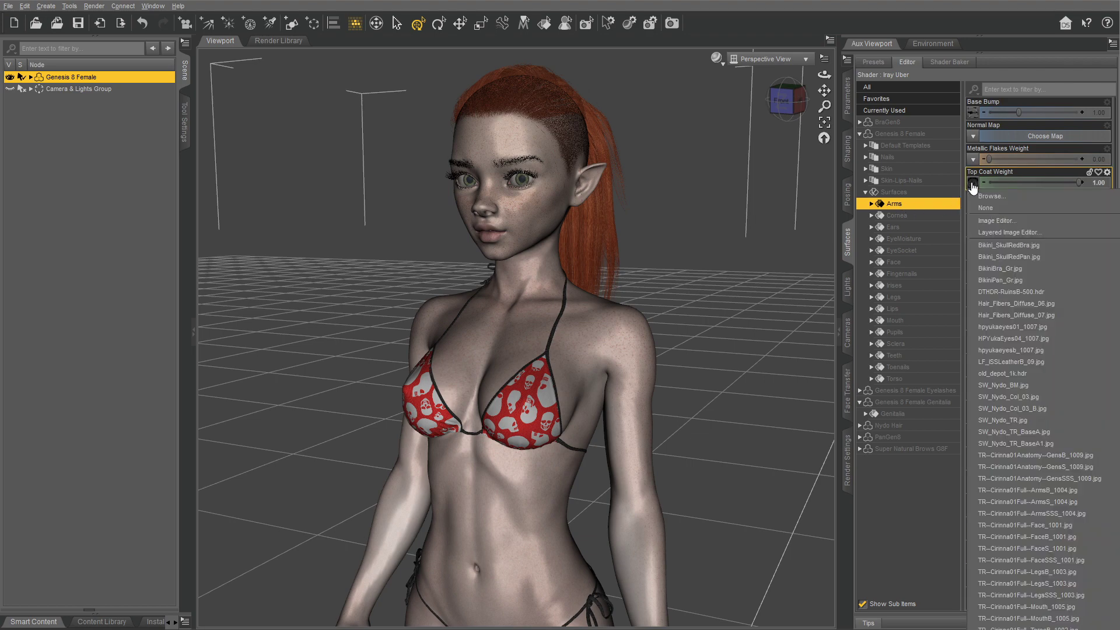
pyautogui.click(987, 198)
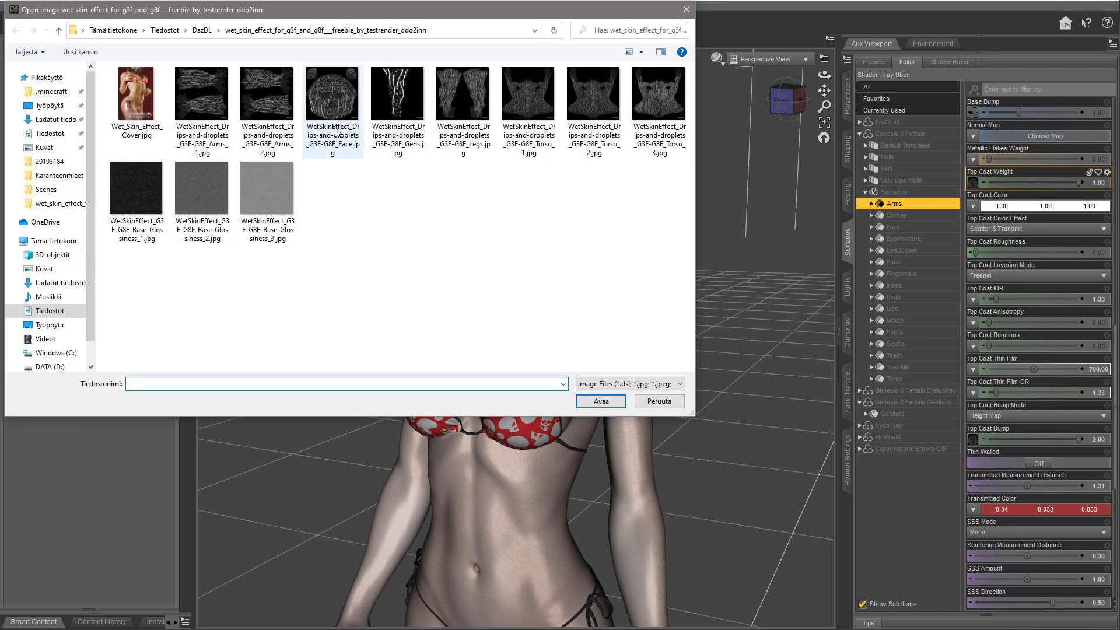
pyautogui.click(202, 99)
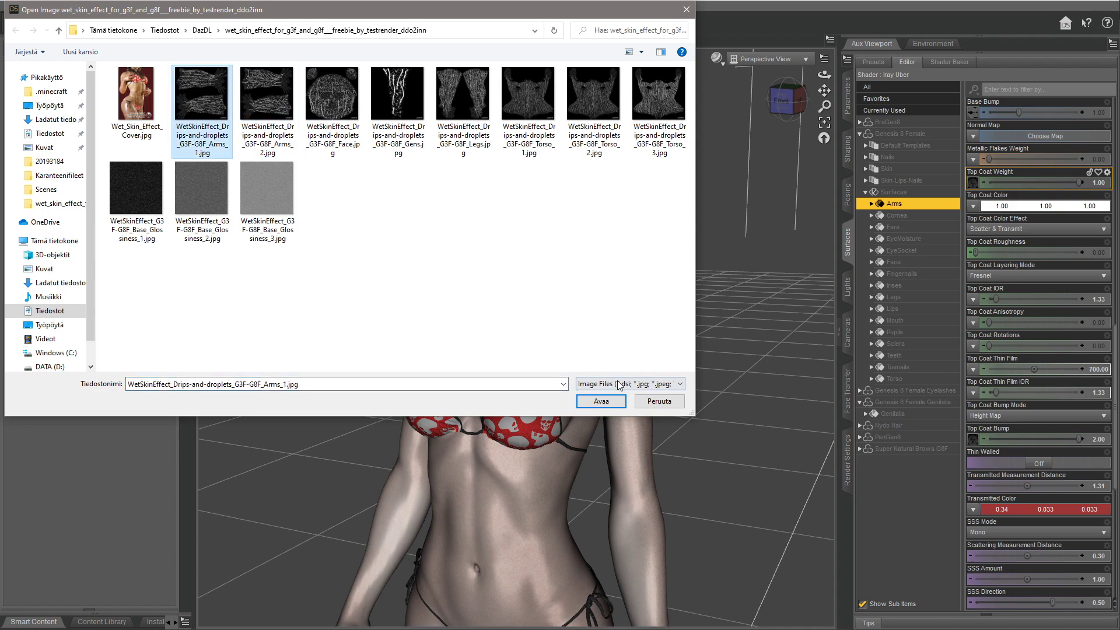
pyautogui.click(601, 401)
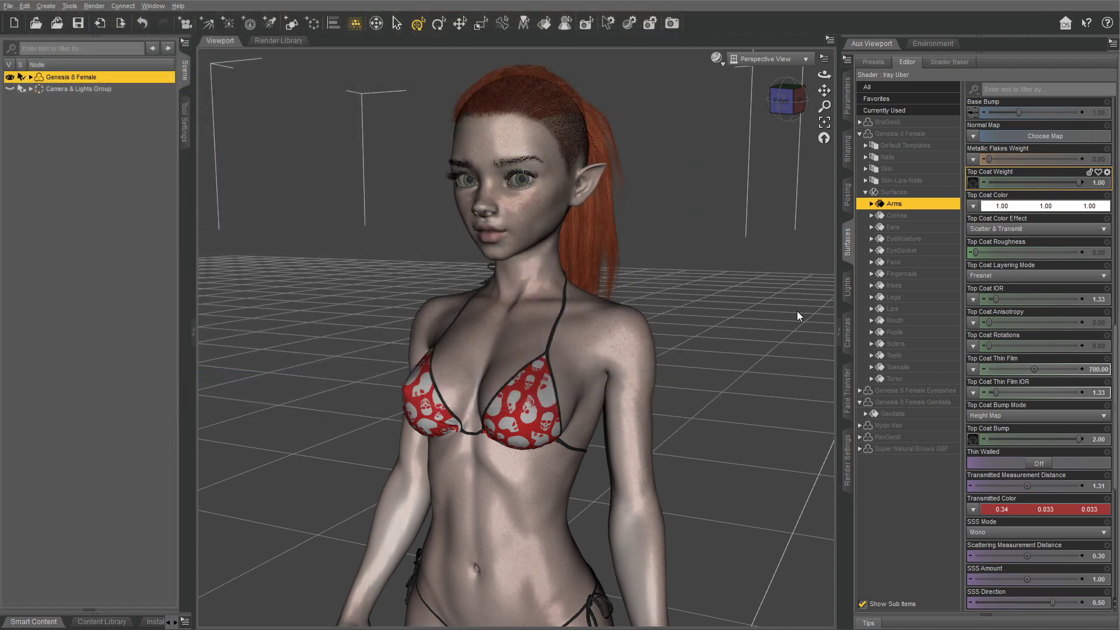
# Step: Load WetSkinEffect_Drips-and-droplets_G3F-G8F_Arms_1.jpg as the Top Coat Bump map of the Arms surface
pyautogui.click(974, 441)
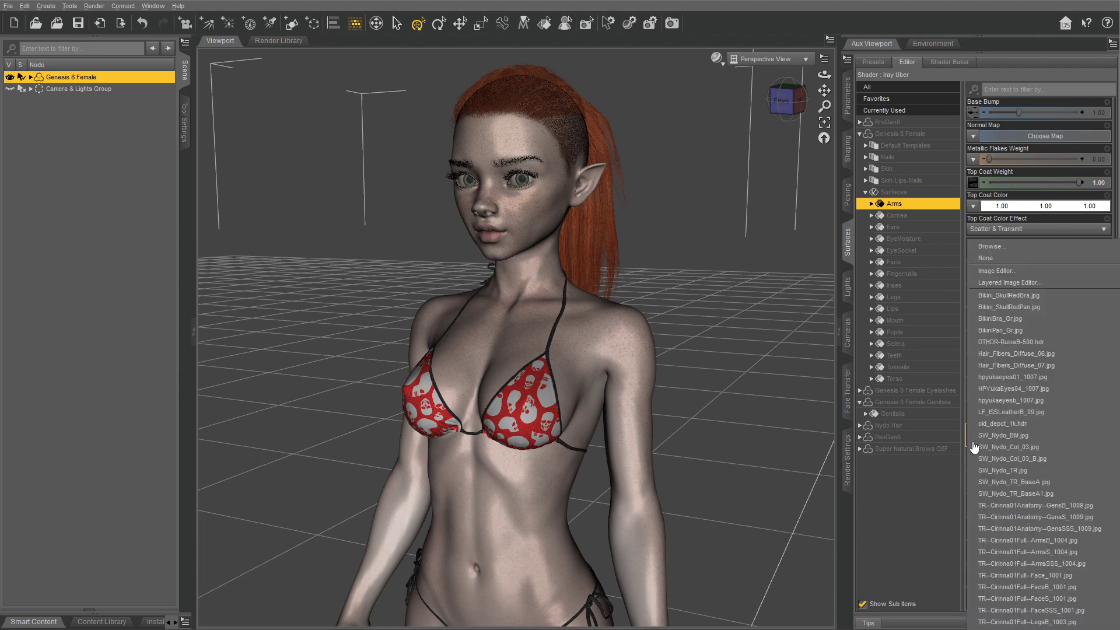
pyautogui.click(1001, 251)
pyautogui.click(211, 107)
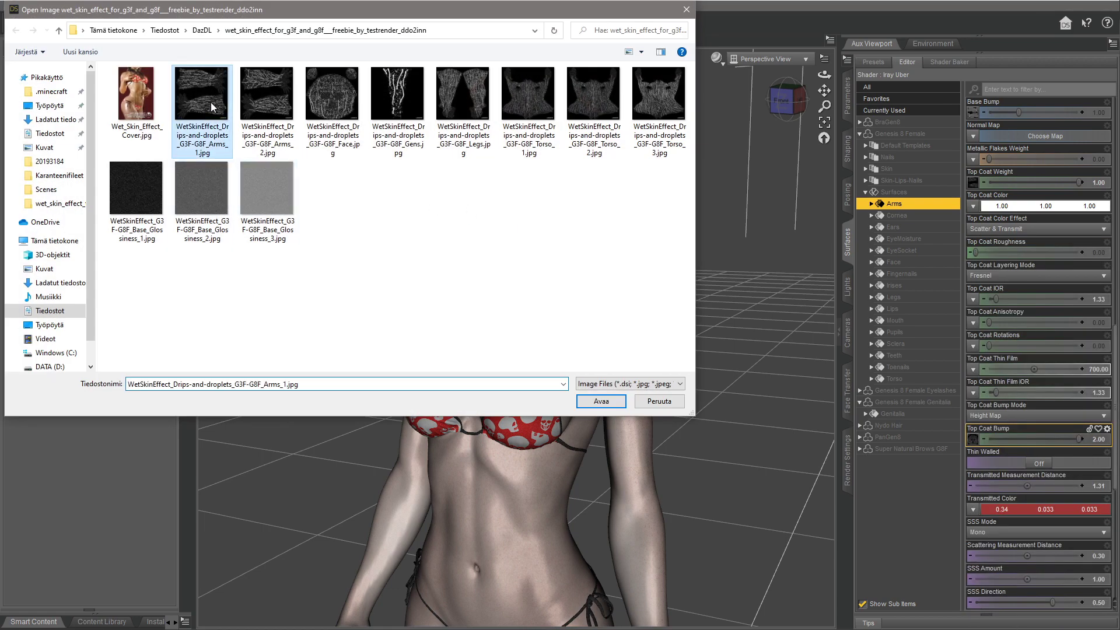
pyautogui.click(602, 402)
# Step: Review the Arms surface's settings and check the image maps assigned to Top Coat Weight and Top Coat Bump
pyautogui.scroll(-1, 1009, 329)
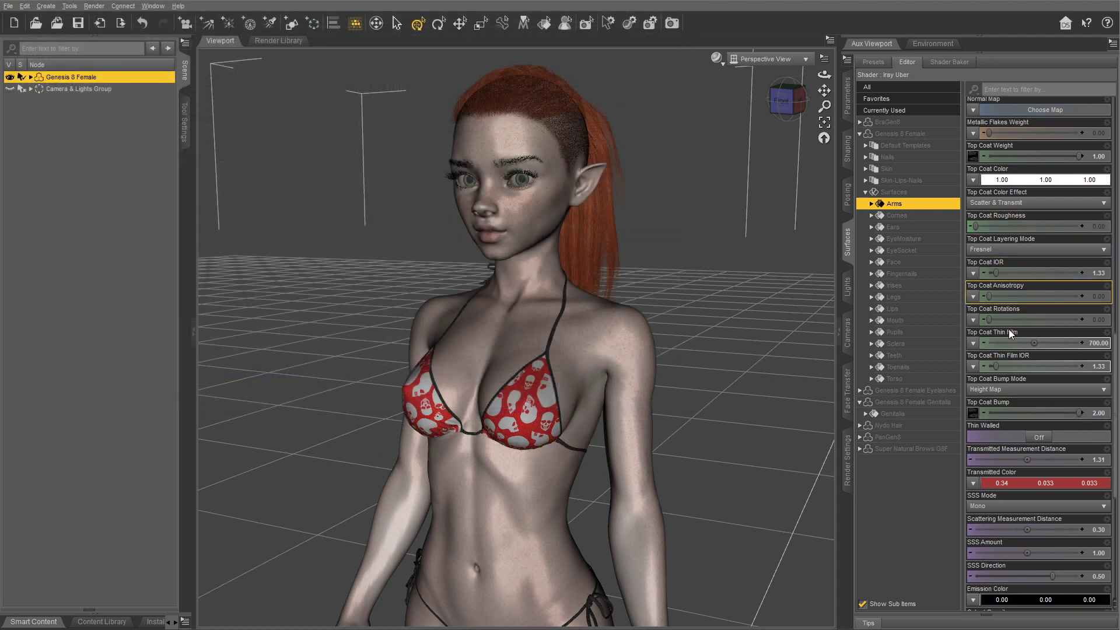
pyautogui.scroll(-10, 1010, 329)
pyautogui.scroll(5, 1006, 322)
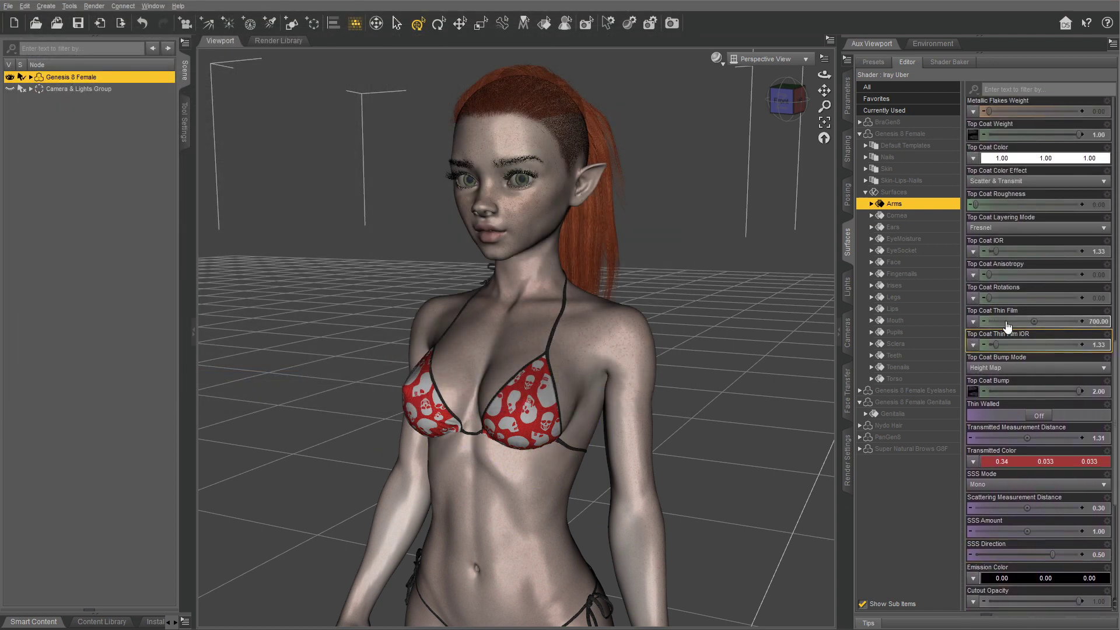
pyautogui.scroll(10, 1006, 322)
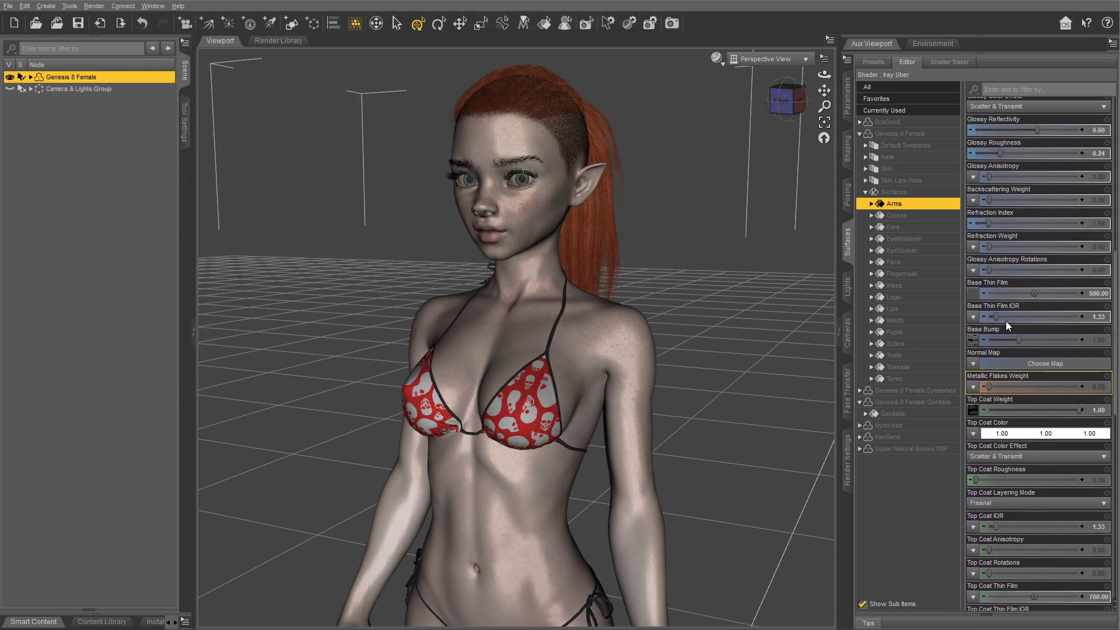
pyautogui.scroll(-10, 1005, 322)
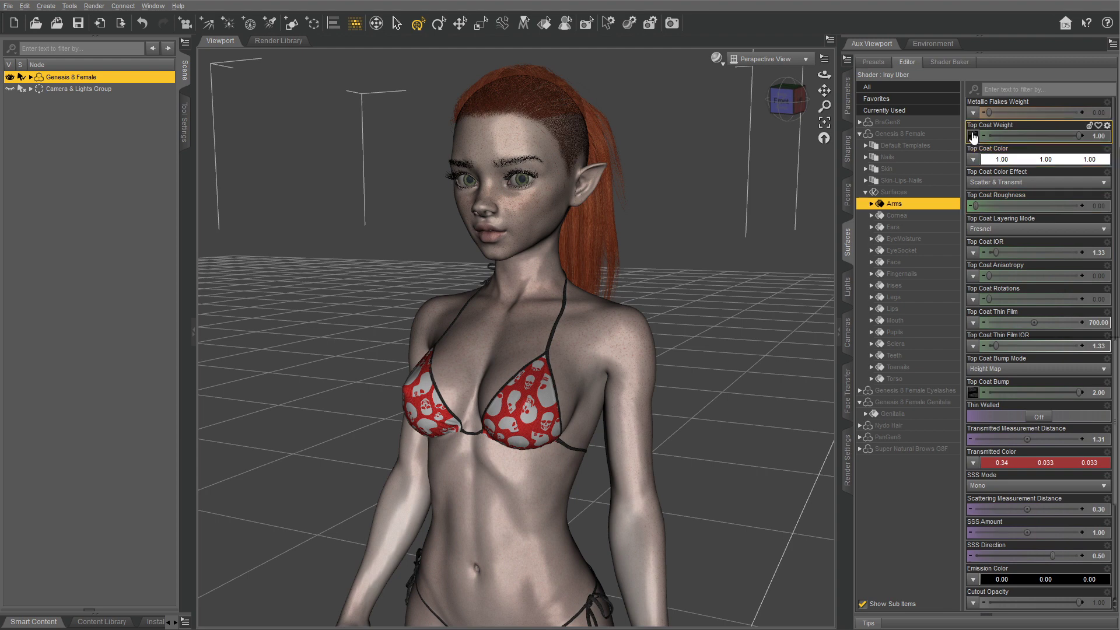
pyautogui.moveTo(973, 138)
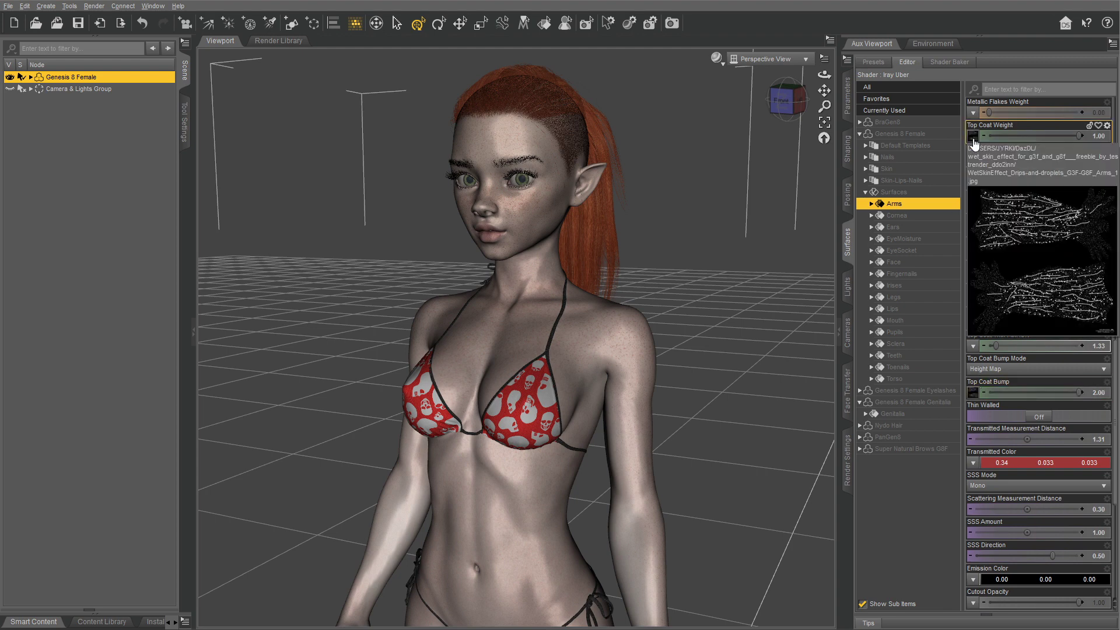
pyautogui.moveTo(973, 398)
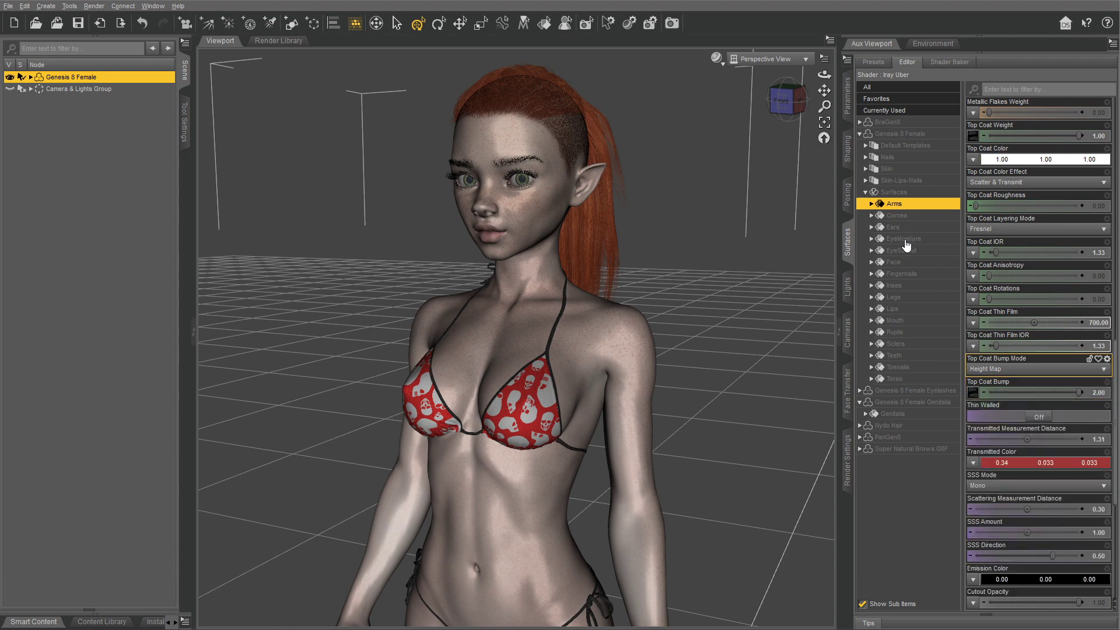
# Step: Load WetSkinEffect_Drips-and-droplets_G3F-G8F_Legs.jpg as the Top Coat Weight and Top Coat Bump map of the Legs surface
pyautogui.click(907, 297)
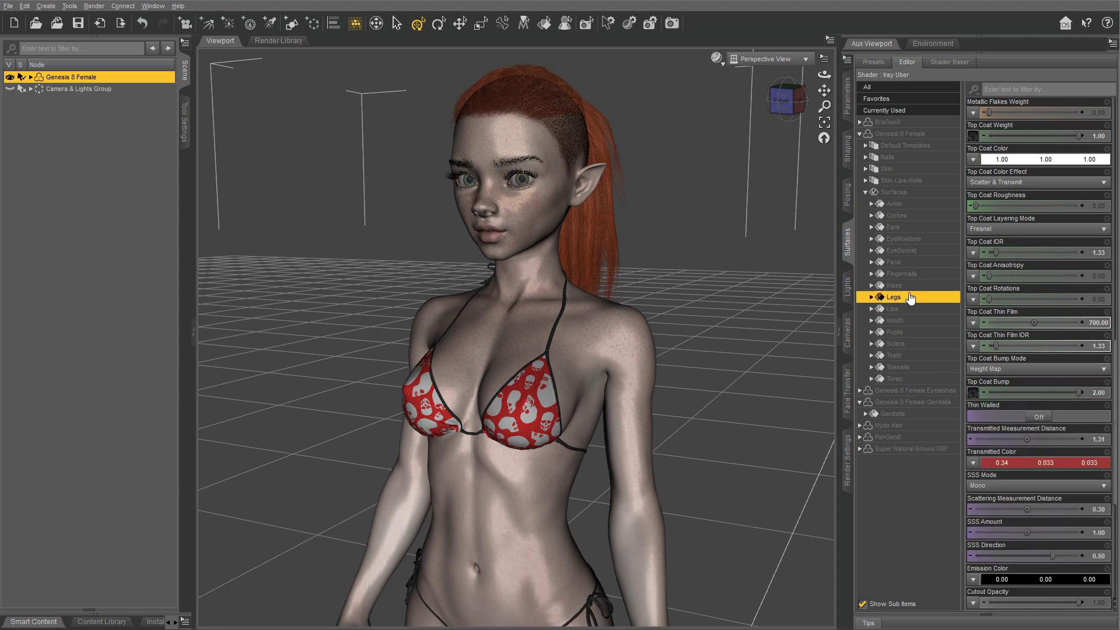
pyautogui.click(973, 137)
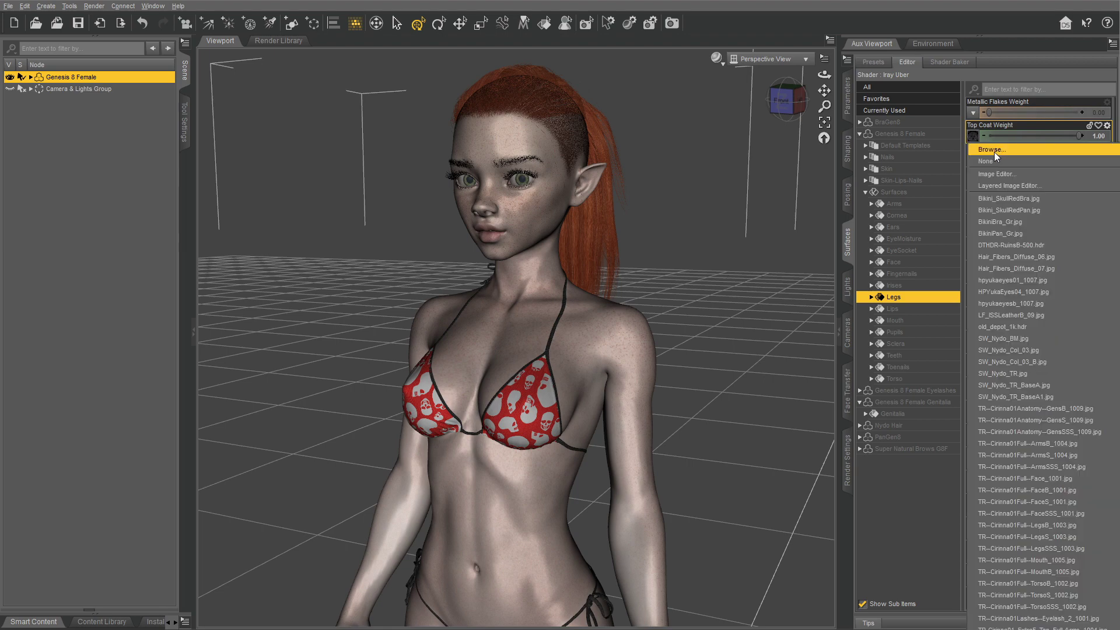
pyautogui.click(995, 150)
pyautogui.press('Escape')
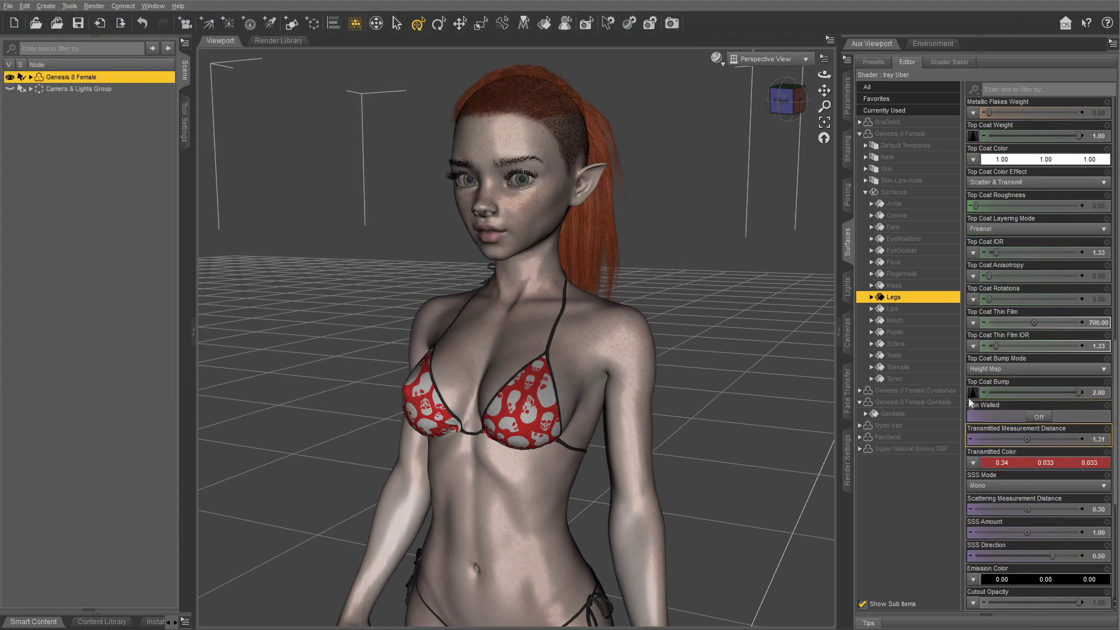
# Step: Load WetSkinEffect_Drips-and-droplets_G3F-G8F_Torso_2.jpg as the Top Coat Weight and Top Coat Bump map of the Torso surface
pyautogui.click(895, 379)
pyautogui.click(972, 135)
pyautogui.click(995, 150)
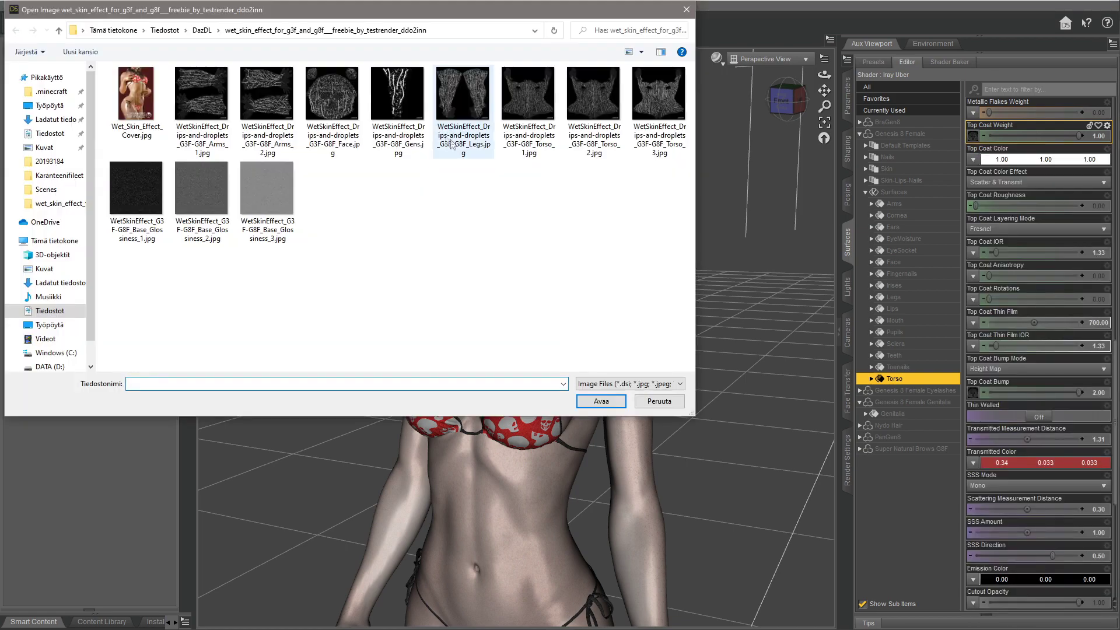
pyautogui.click(659, 93)
pyautogui.click(593, 93)
pyautogui.click(602, 401)
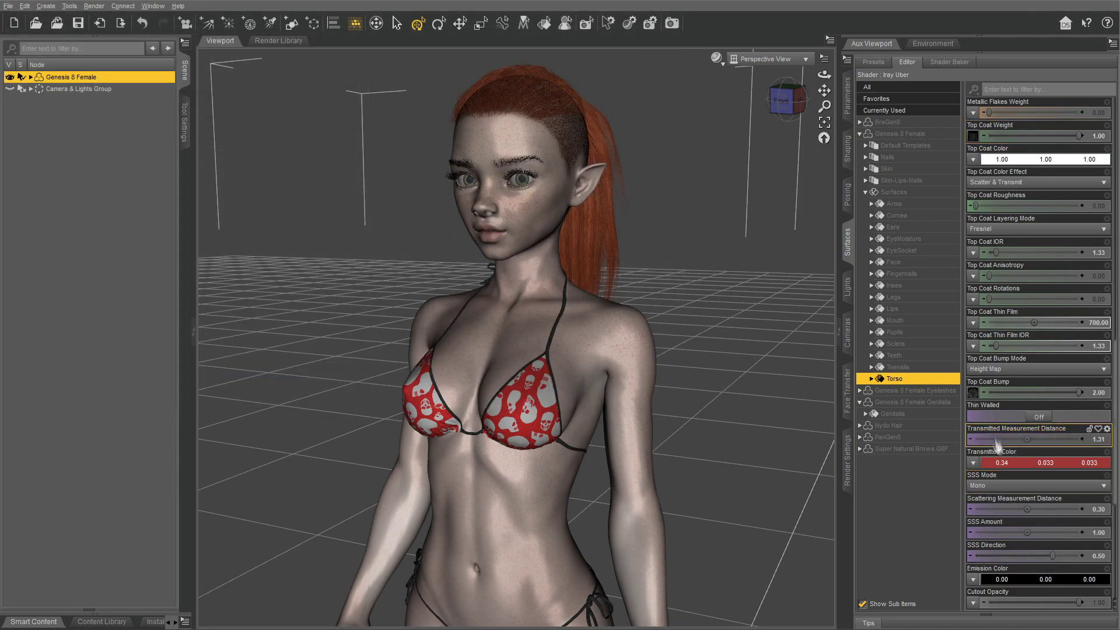
pyautogui.click(973, 392)
pyautogui.click(1004, 525)
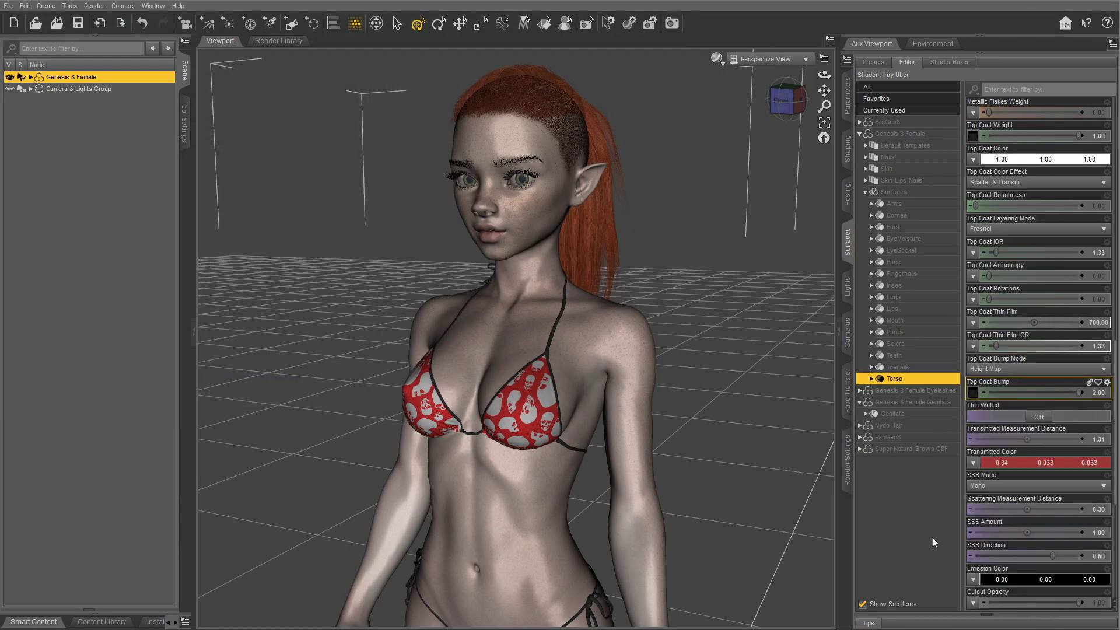
# Step: Load WetSkinEffect_Drips-and-droplets_G3F-G8F_Gens.jpg as the Top Coat Weight and Top Coat Bump map of the Genitalia surface
pyautogui.click(923, 414)
pyautogui.click(972, 135)
pyautogui.click(1003, 153)
pyautogui.click(398, 111)
pyautogui.click(601, 401)
pyautogui.click(972, 392)
pyautogui.click(1004, 216)
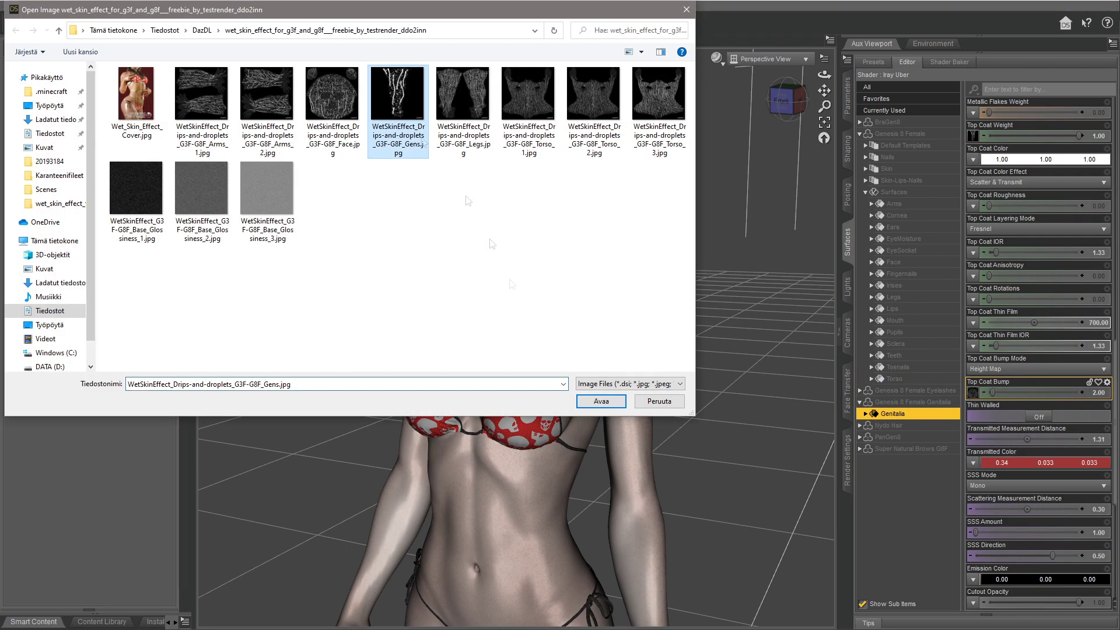
pyautogui.click(602, 401)
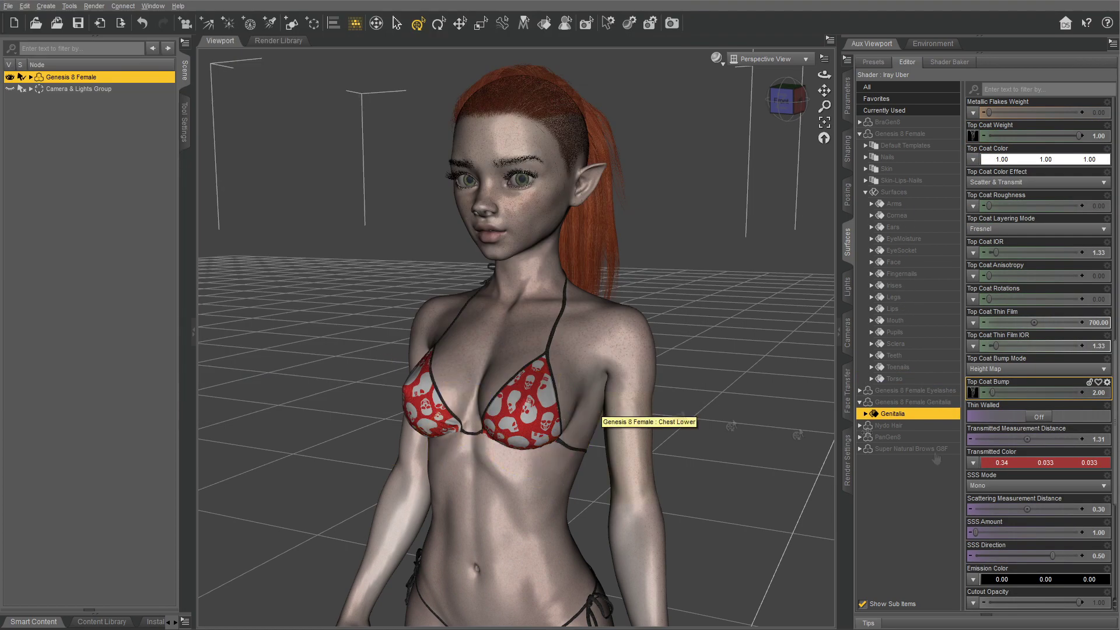
# Step: Check the Top Coat settings of the Arms and Torso surfaces, and collapse the side panes to enlarge the viewport
pyautogui.click(908, 204)
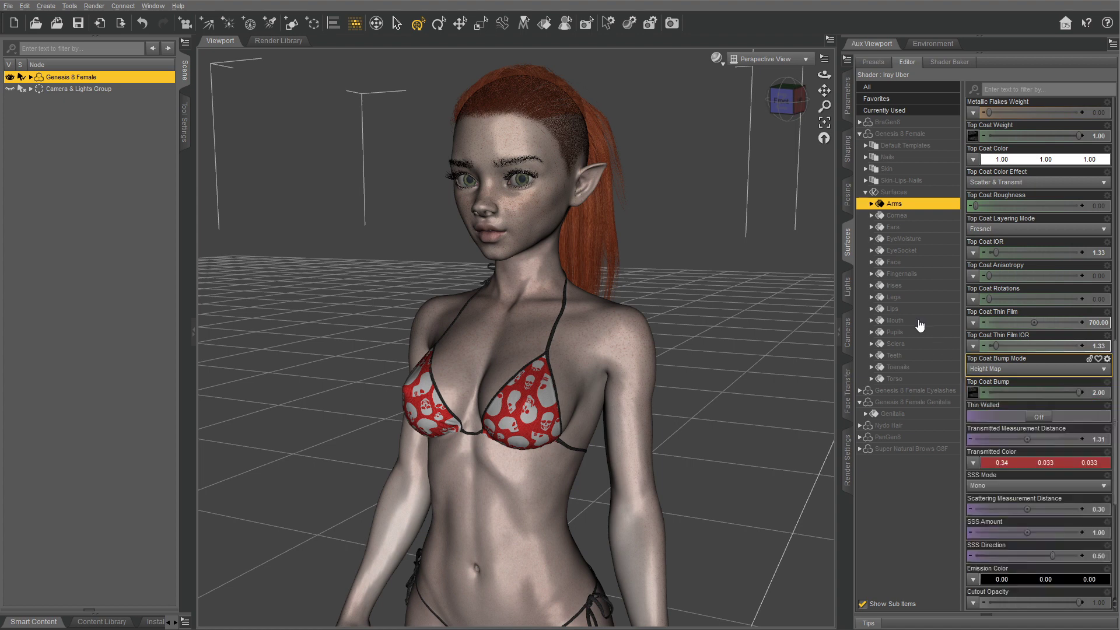
pyautogui.click(914, 381)
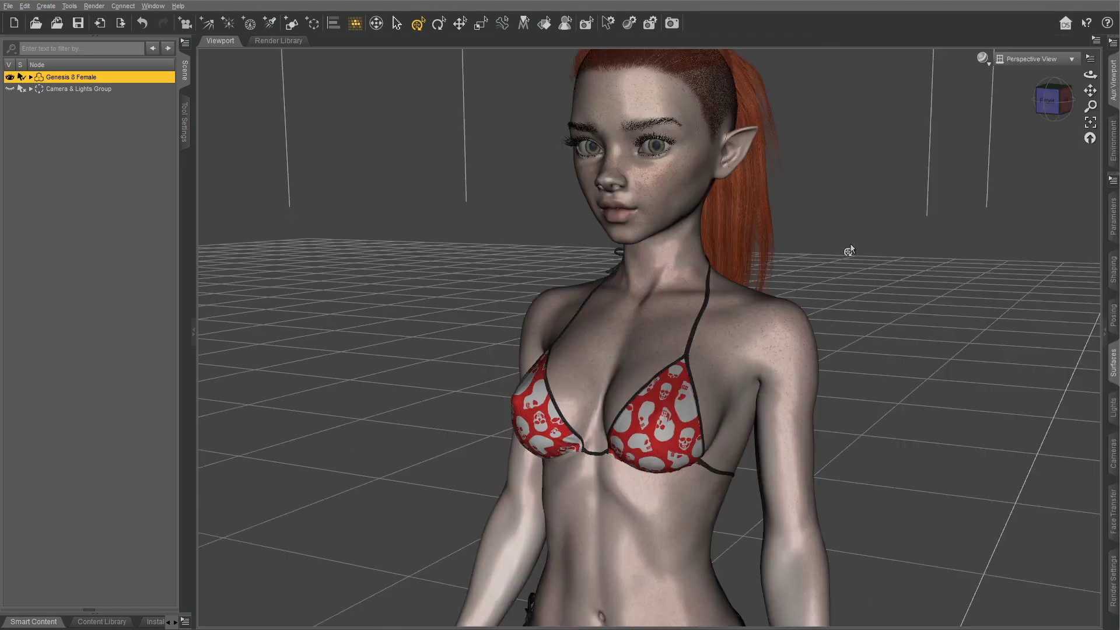
pyautogui.click(849, 243)
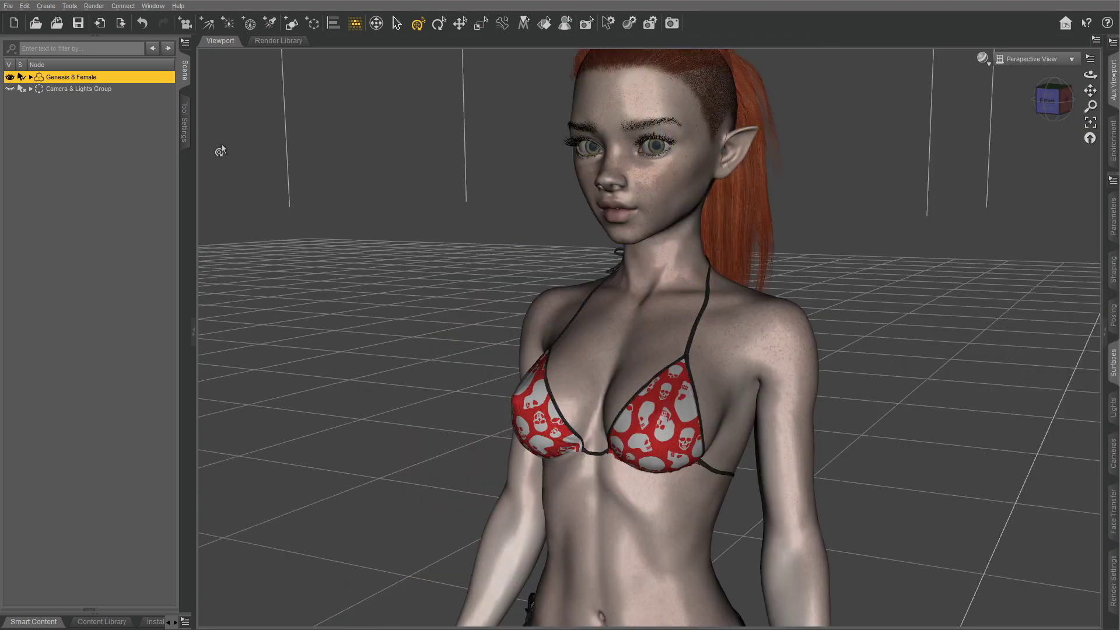
pyautogui.click(184, 74)
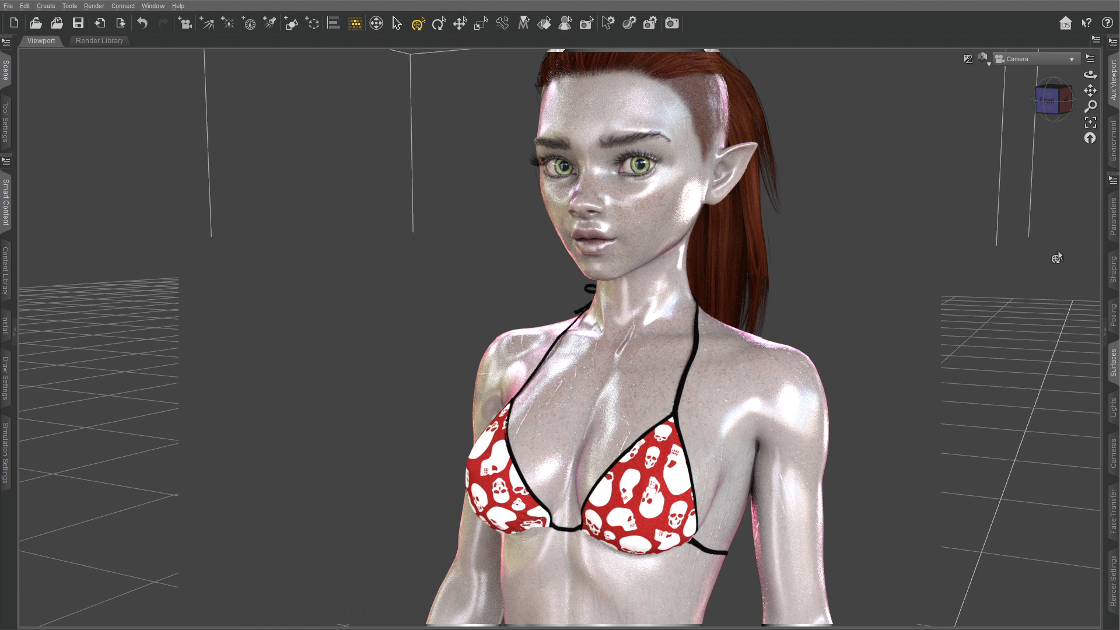
# Step: Set Glossy Layered Weight to 0.25 for the Skin group plus the Lips and Genitalia surfaces, and view the result in the enlarged viewport
pyautogui.click(1113, 371)
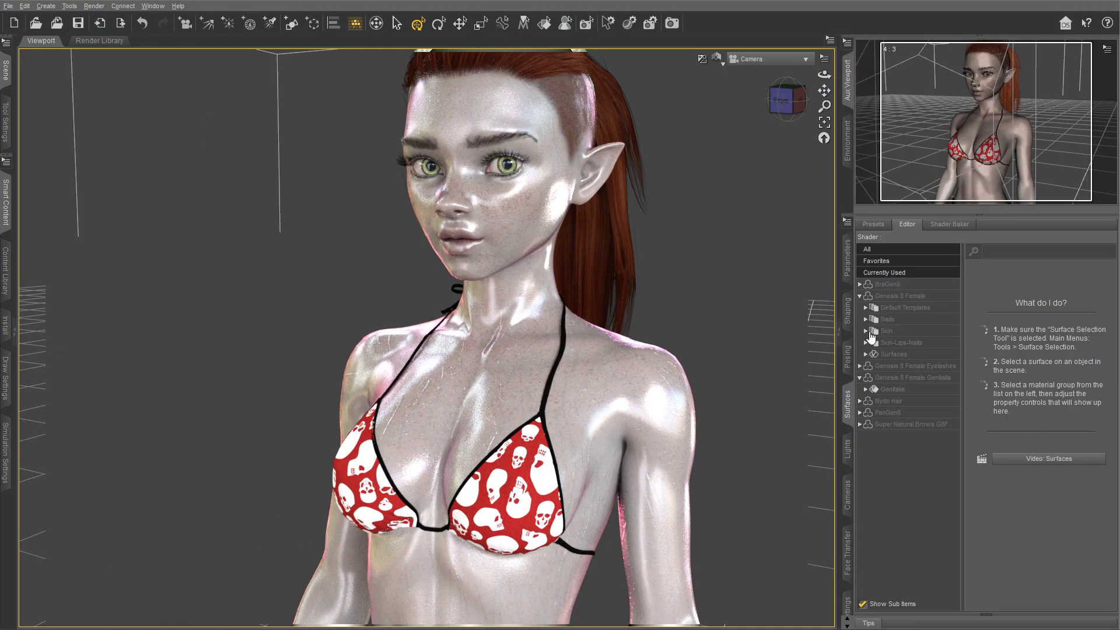
pyautogui.click(885, 331)
pyautogui.click(865, 355)
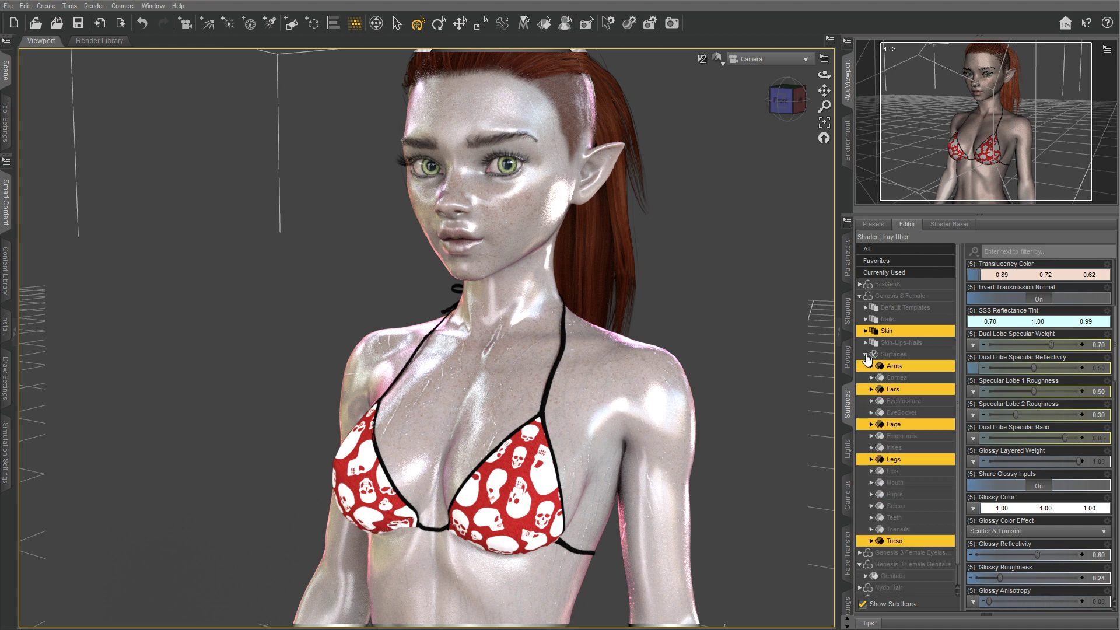
pyautogui.keyDown('ctrl'); pyautogui.click(908, 471); pyautogui.keyUp('ctrl')
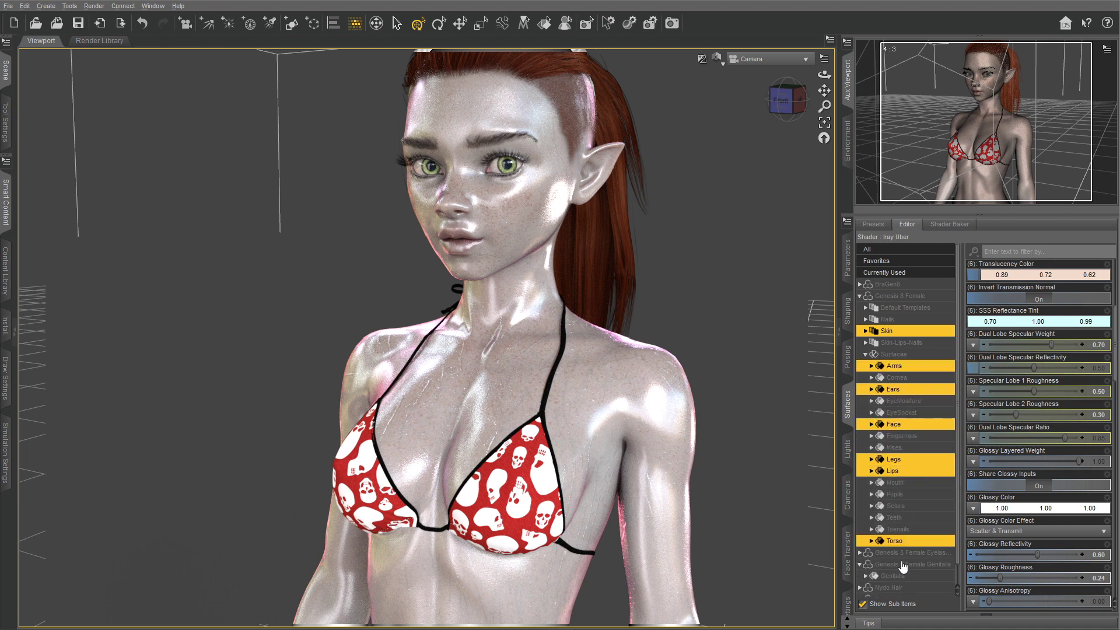
pyautogui.keyDown('ctrl'); pyautogui.click(904, 576); pyautogui.keyUp('ctrl')
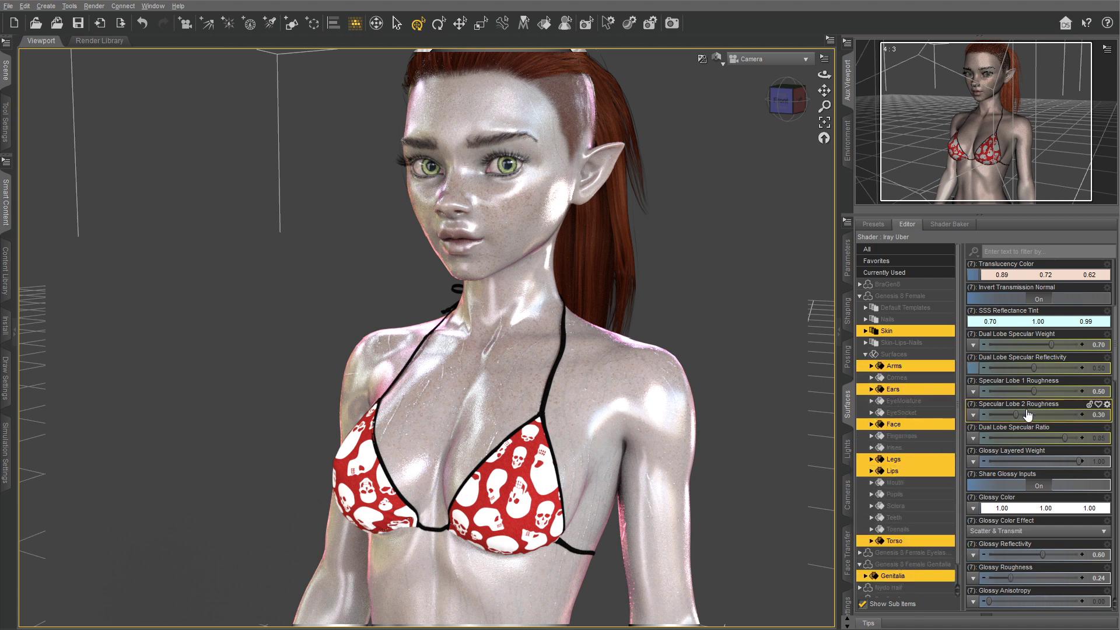
pyautogui.scroll(-3, 1030, 405)
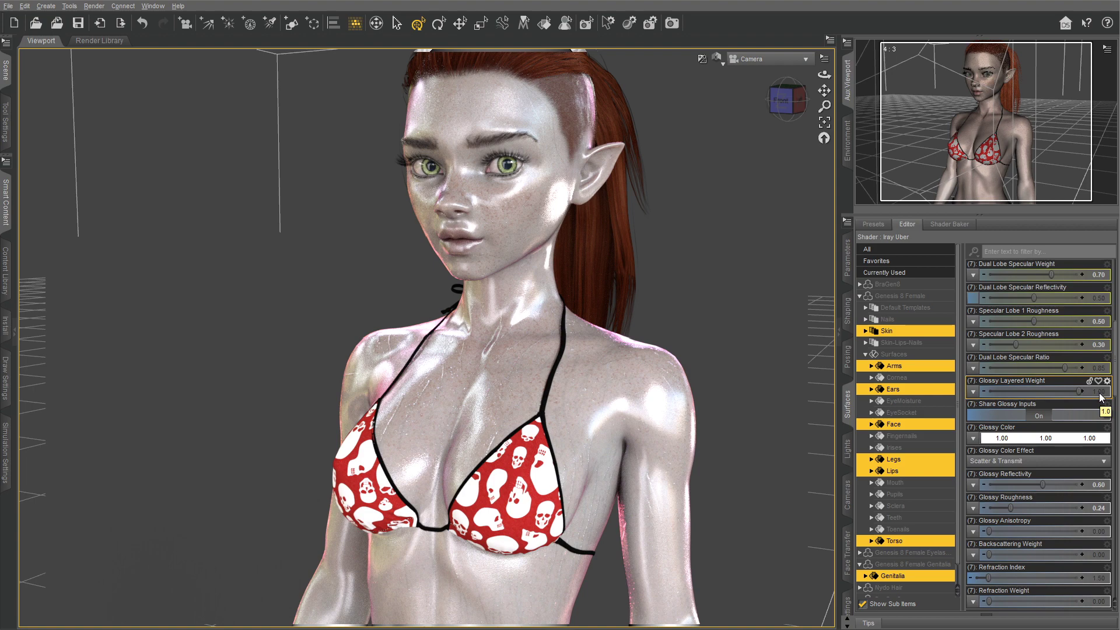
pyautogui.moveTo(1080, 392); pyautogui.dragTo(1003, 389)
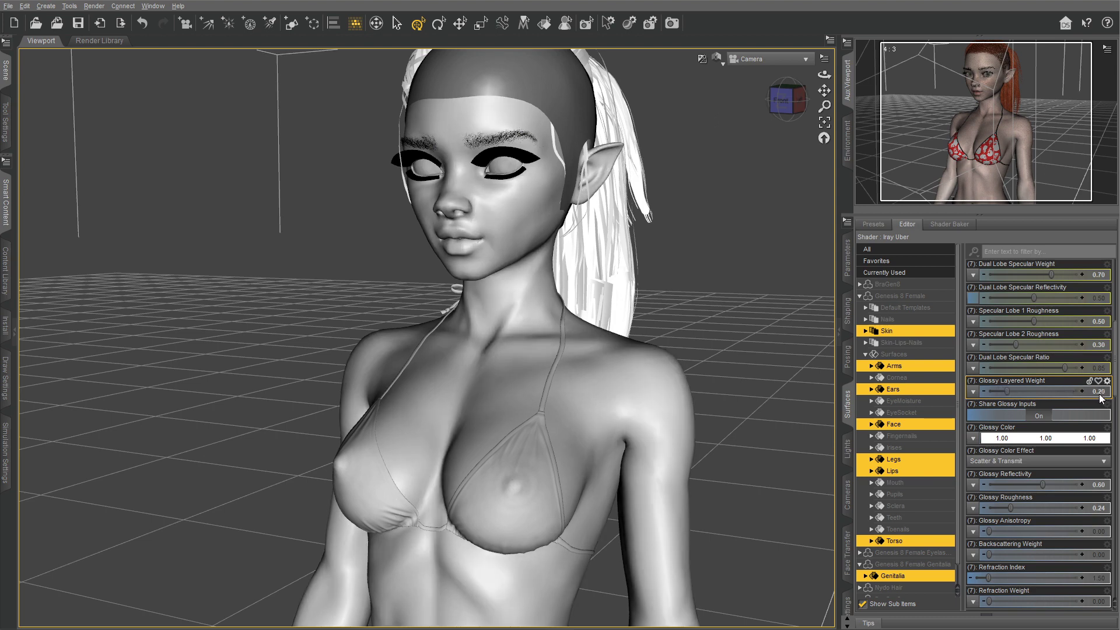
pyautogui.click(1098, 392)
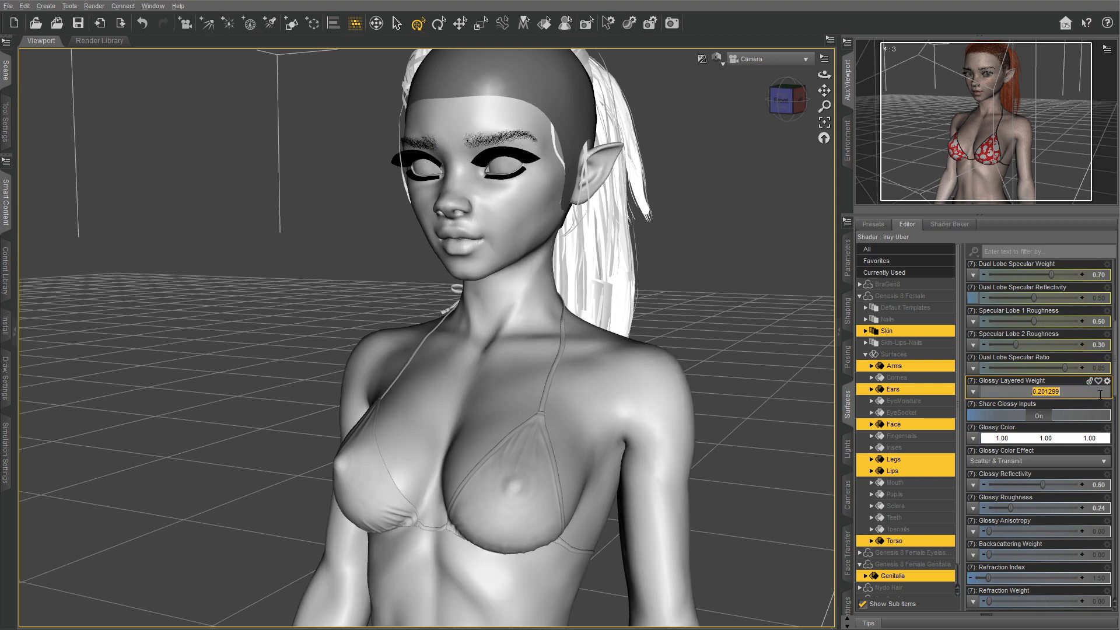
pyautogui.click(1043, 392)
pyautogui.hotkey('shift', 'End')
pyautogui.write('5')
pyautogui.press('Return')
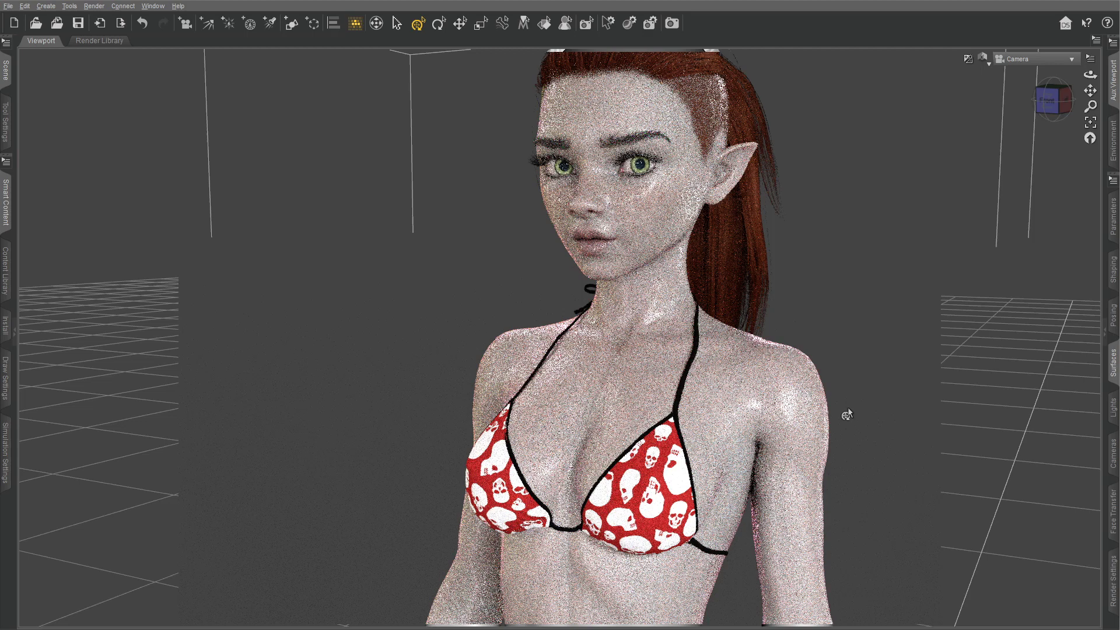
pyautogui.click(848, 411)
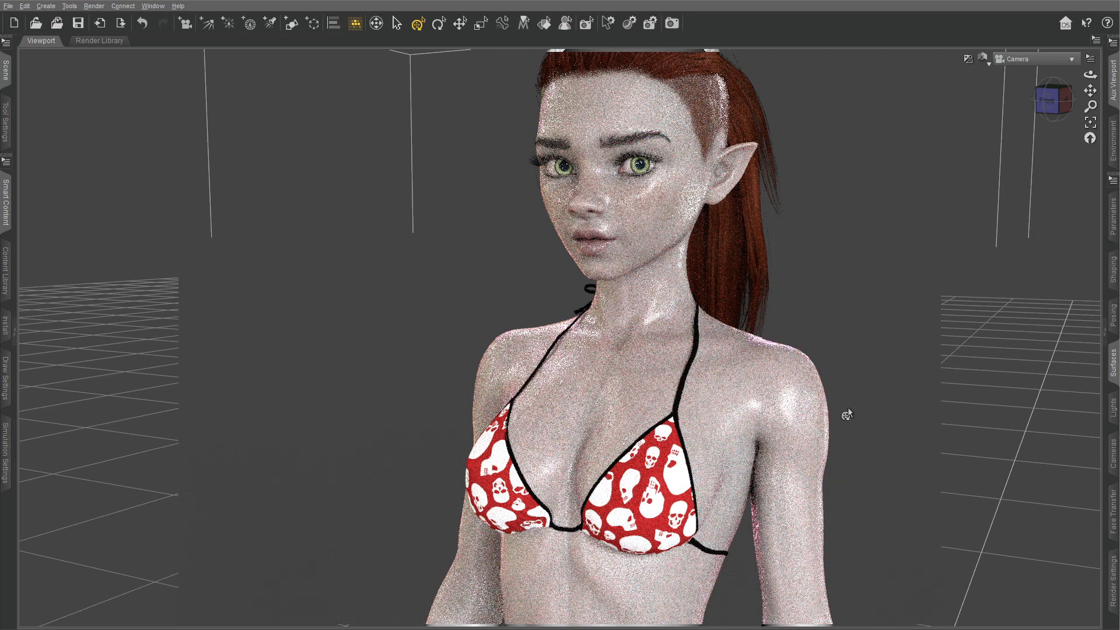